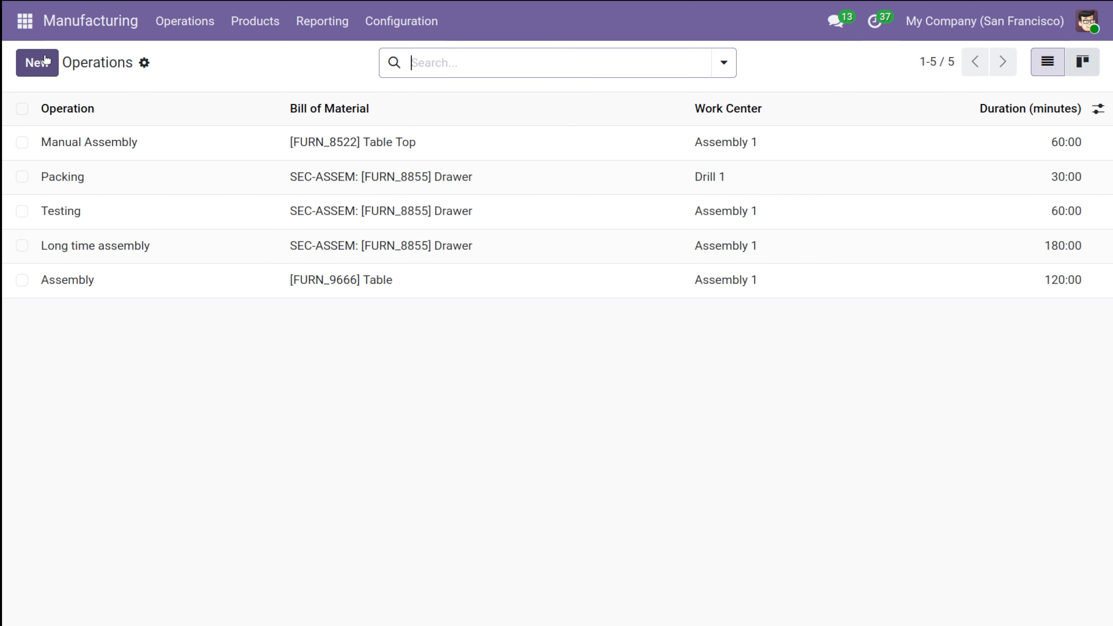
{"action": "left_click", "coordinate": [42, 58]}
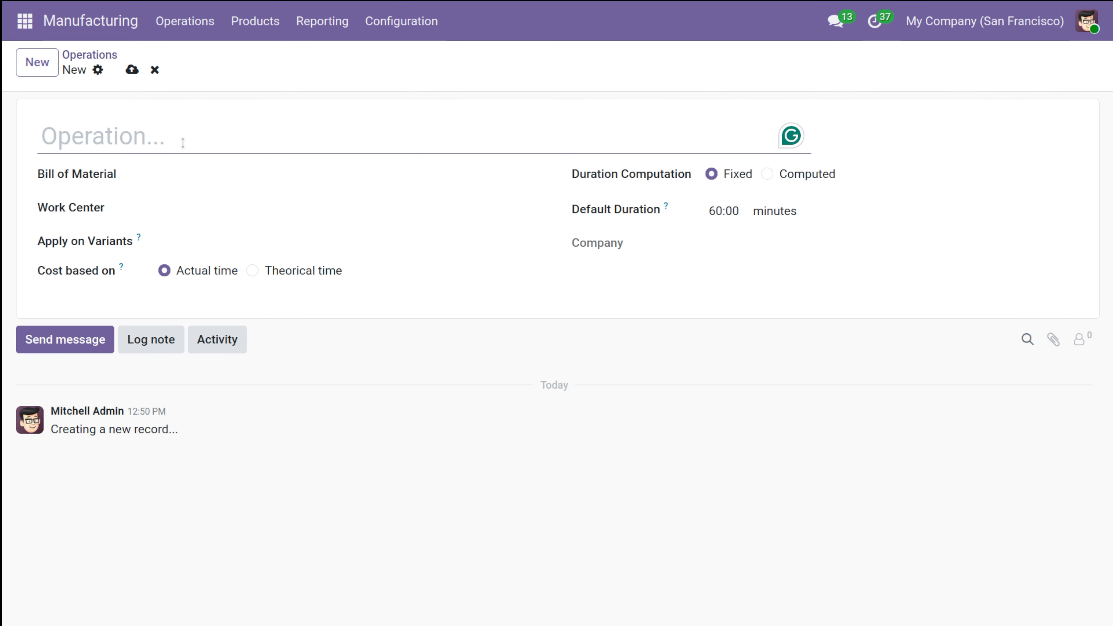
{"action": "left_click", "coordinate": [209, 208]}
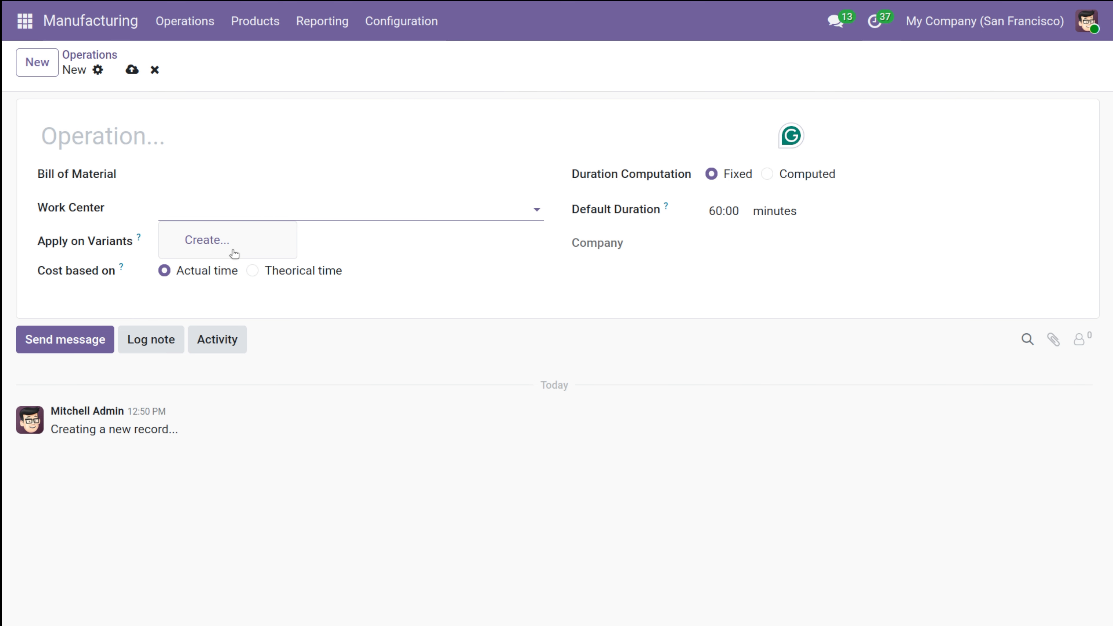
{"action": "left_click", "coordinate": [155, 70]}
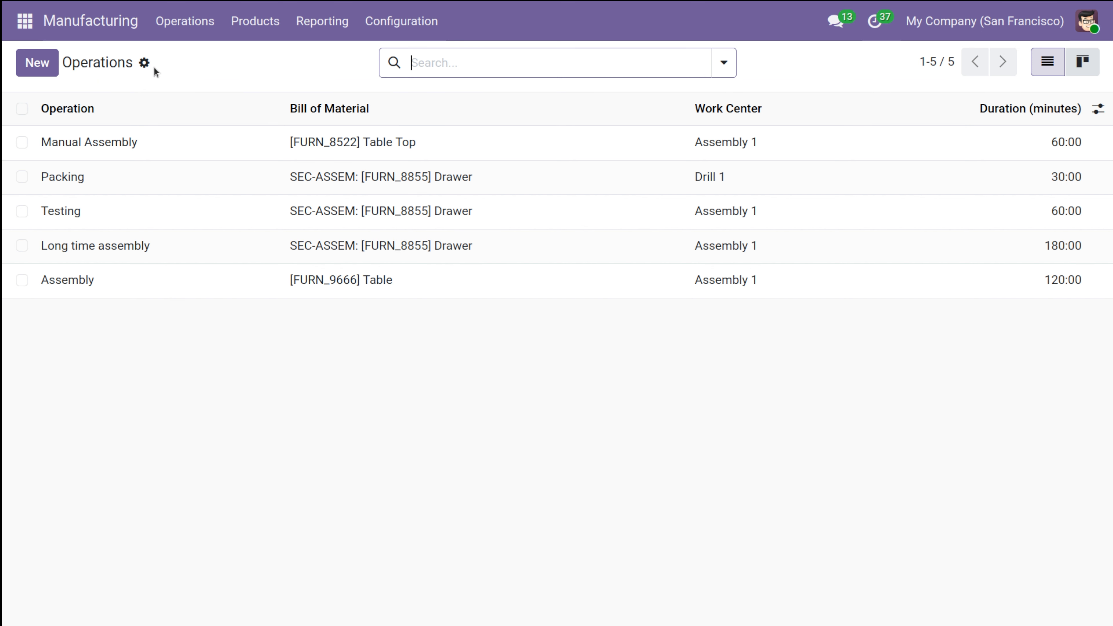
- Create a new product named "office chair" and mark it as a favorite
{"action": "left_click", "coordinate": [266, 34]}
{"action": "left_click", "coordinate": [286, 70]}
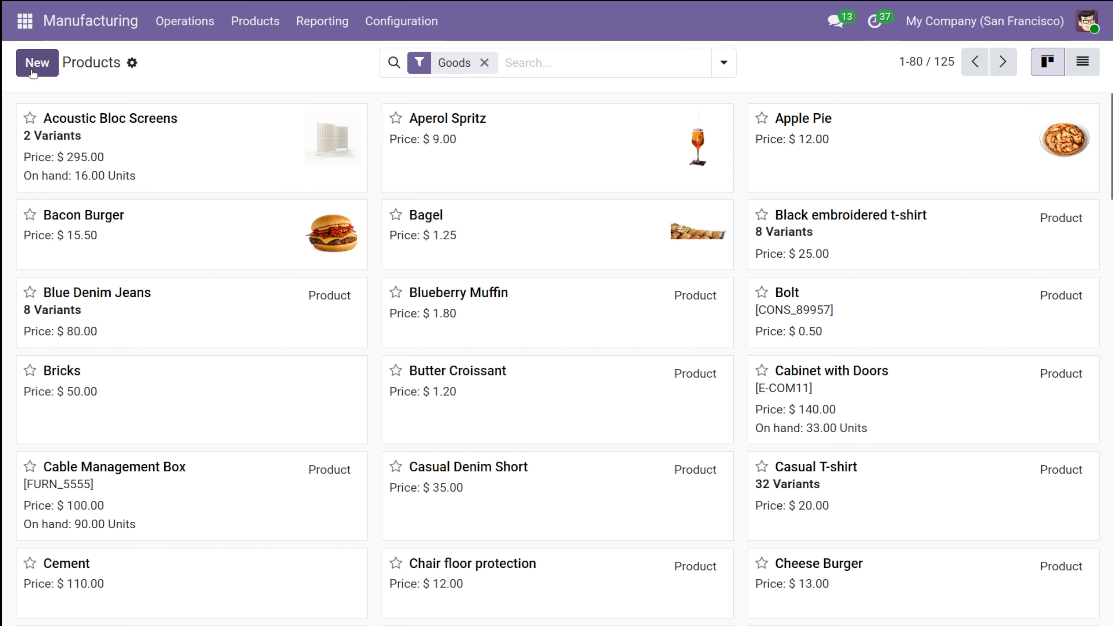
{"action": "left_click", "coordinate": [37, 63]}
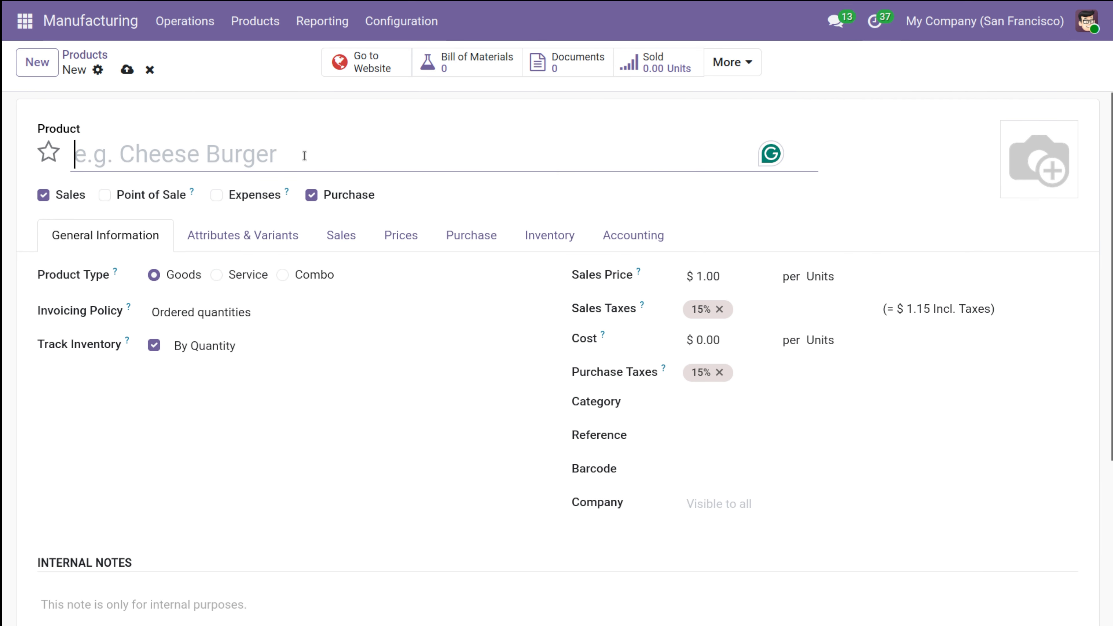
{"action": "type", "text": "offic"}
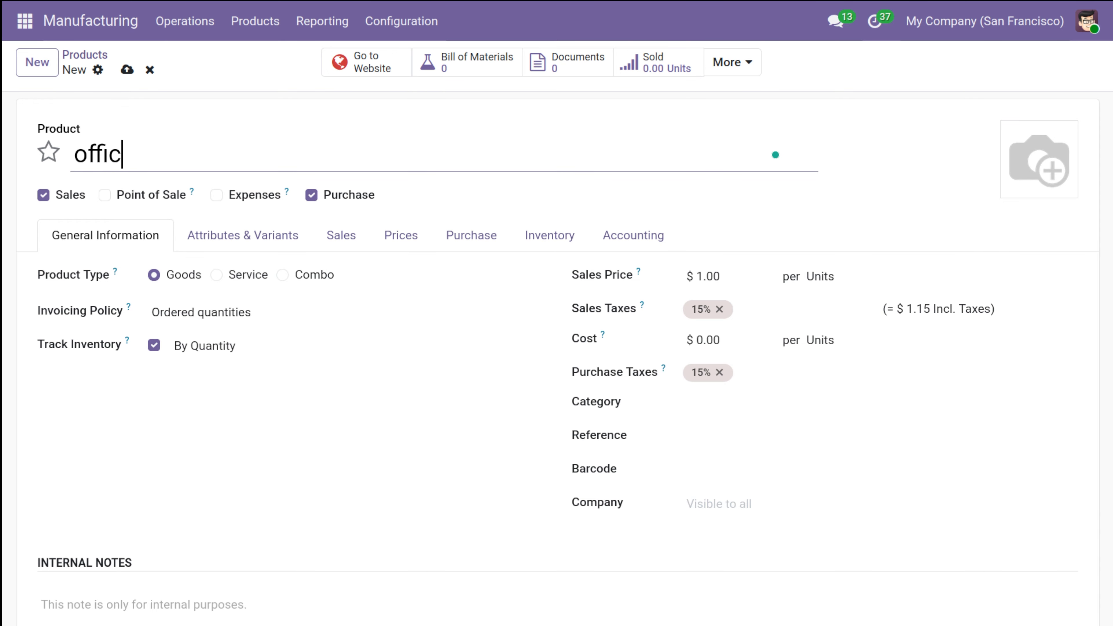
{"action": "type", "text": "e chair"}
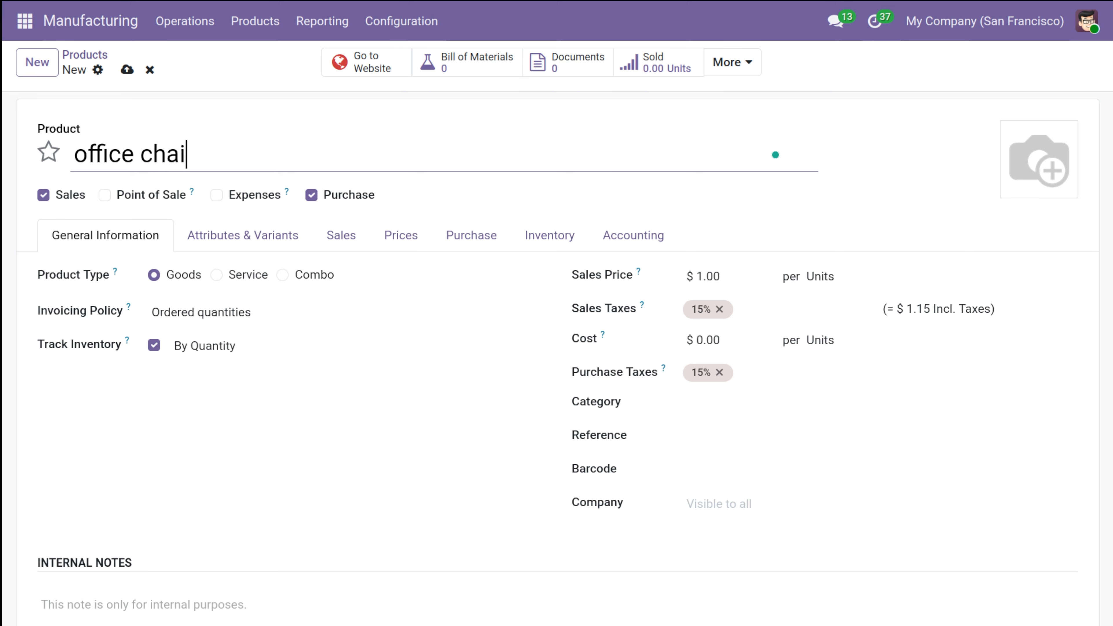
{"action": "left_click", "coordinate": [48, 158]}
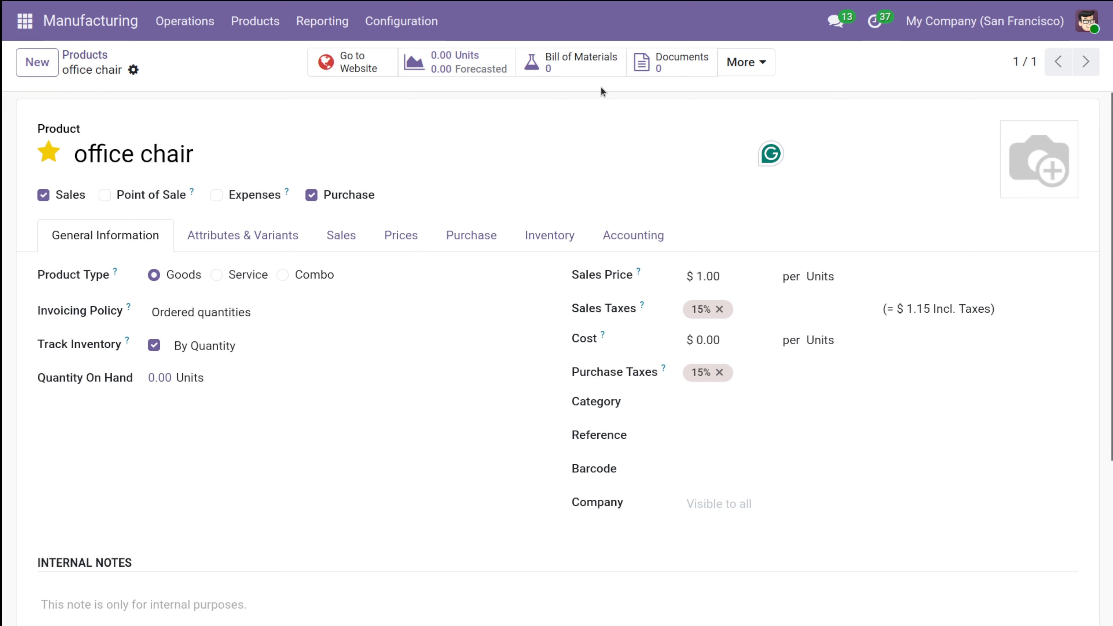
- Create a bill of materials for the office chair with 5 units of the Wood Panel [FURN_7023] component
{"action": "left_click", "coordinate": [569, 70]}
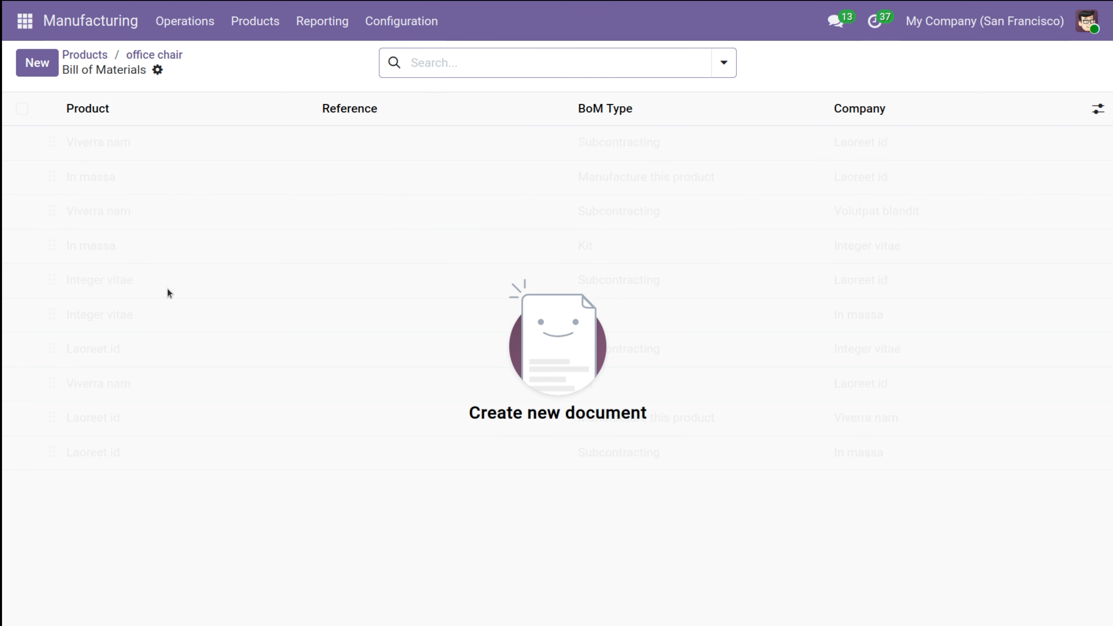
{"action": "left_click", "coordinate": [39, 69]}
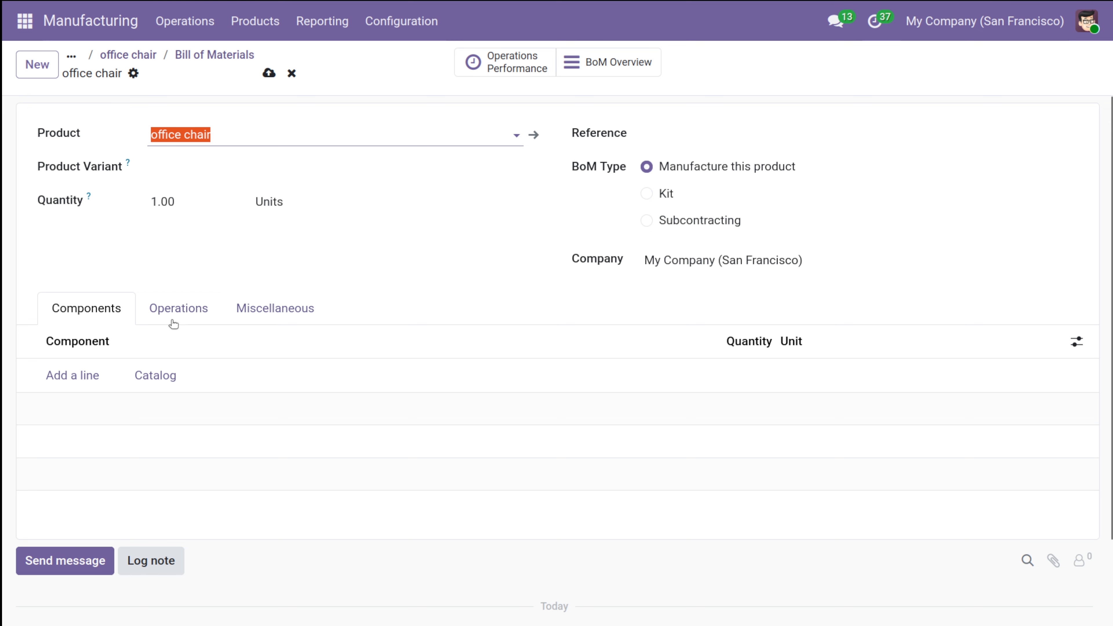
{"action": "left_click", "coordinate": [77, 374]}
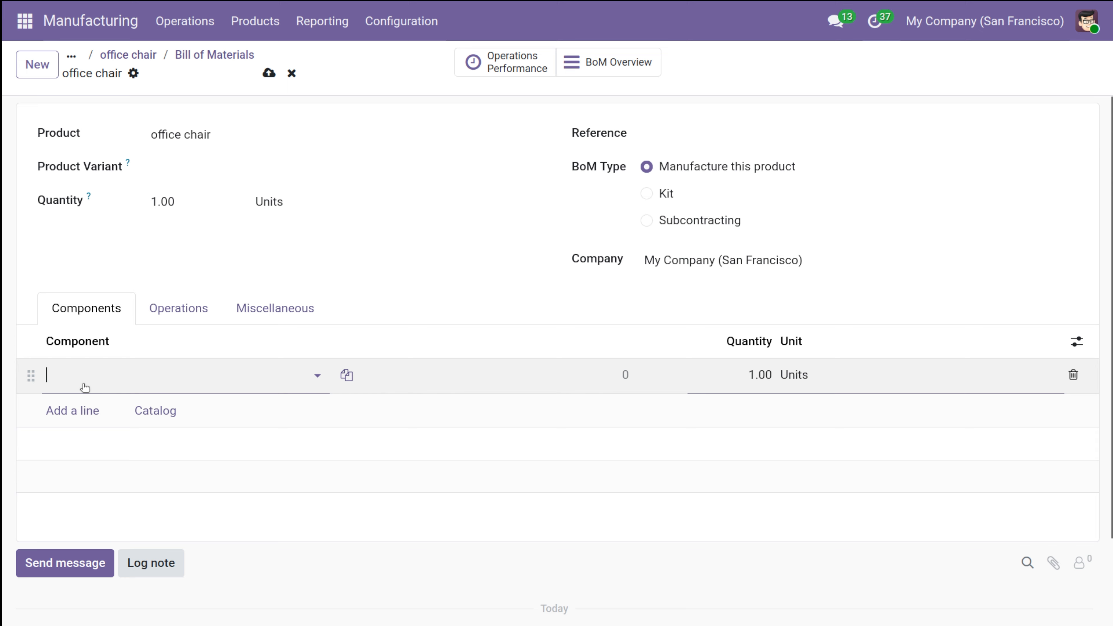
{"action": "left_click", "coordinate": [302, 378]}
{"action": "type", "text": "p"}
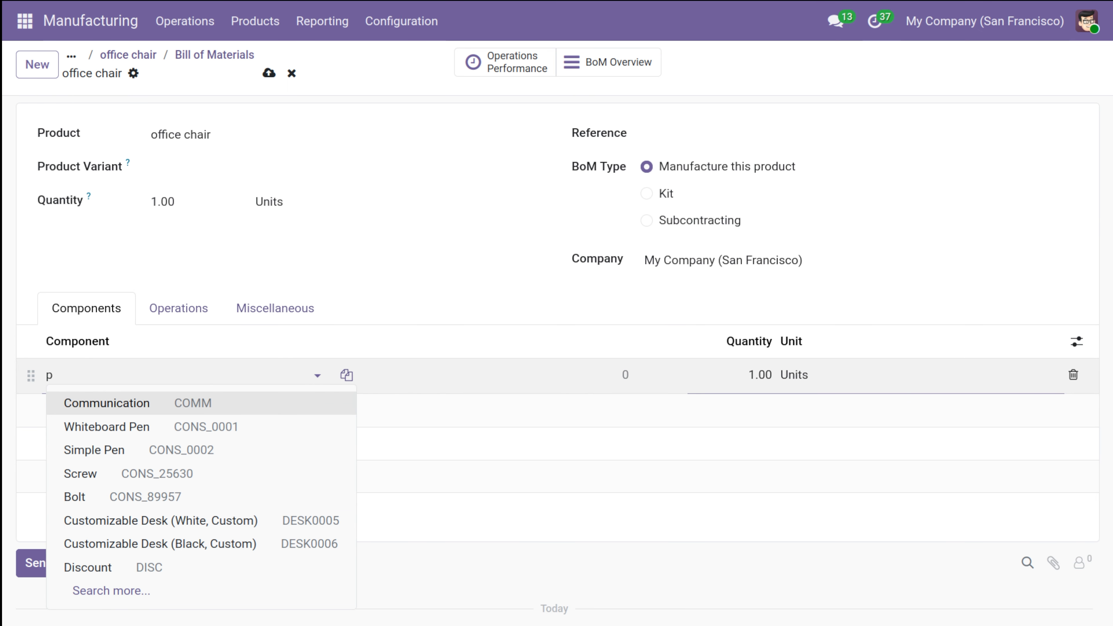
{"action": "type", "text": "anr"}
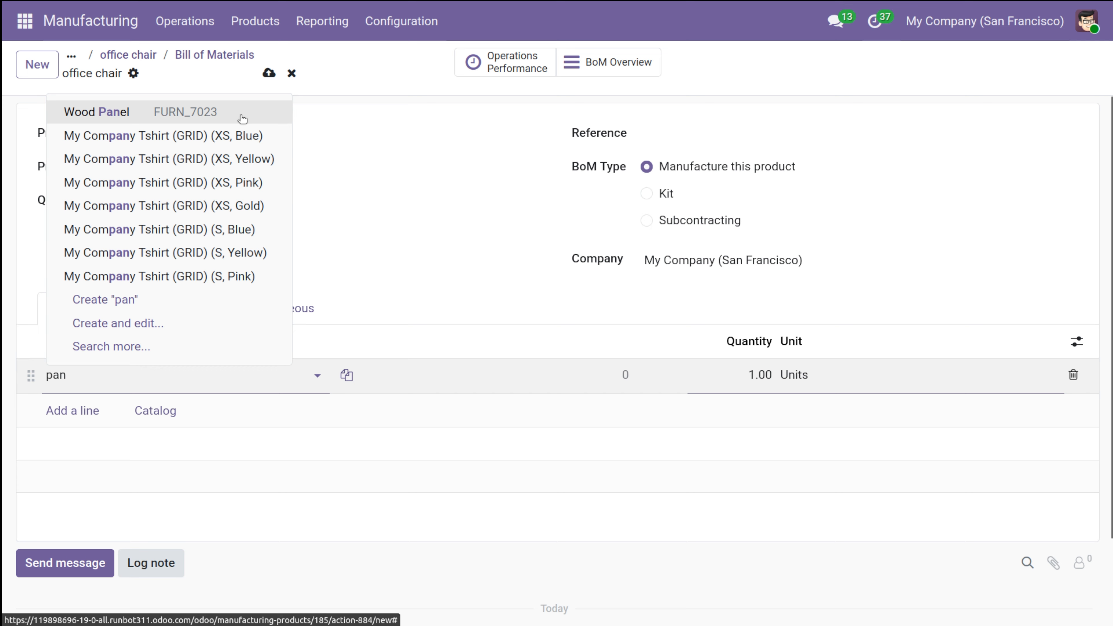
{"action": "left_click", "coordinate": [242, 118]}
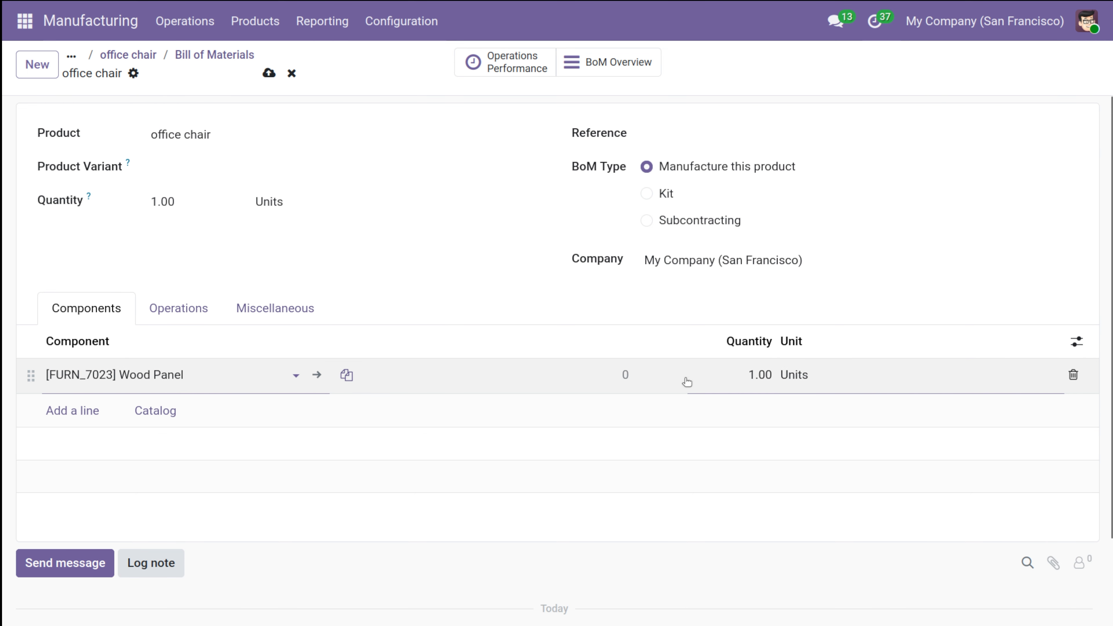
{"action": "left_click", "coordinate": [748, 370]}
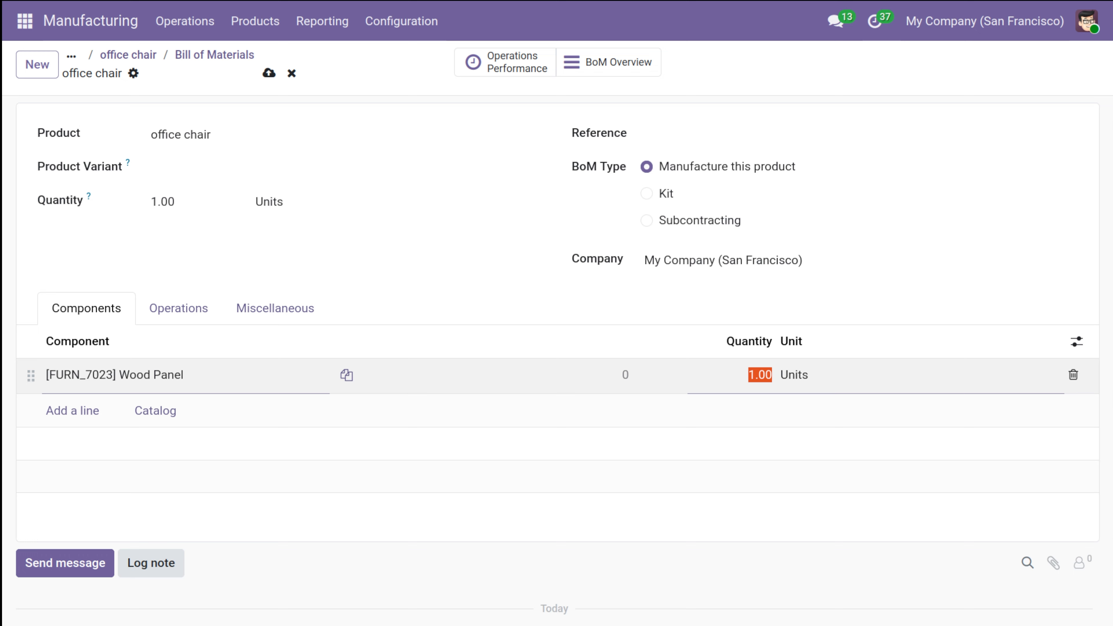
{"action": "type", "text": "5"}
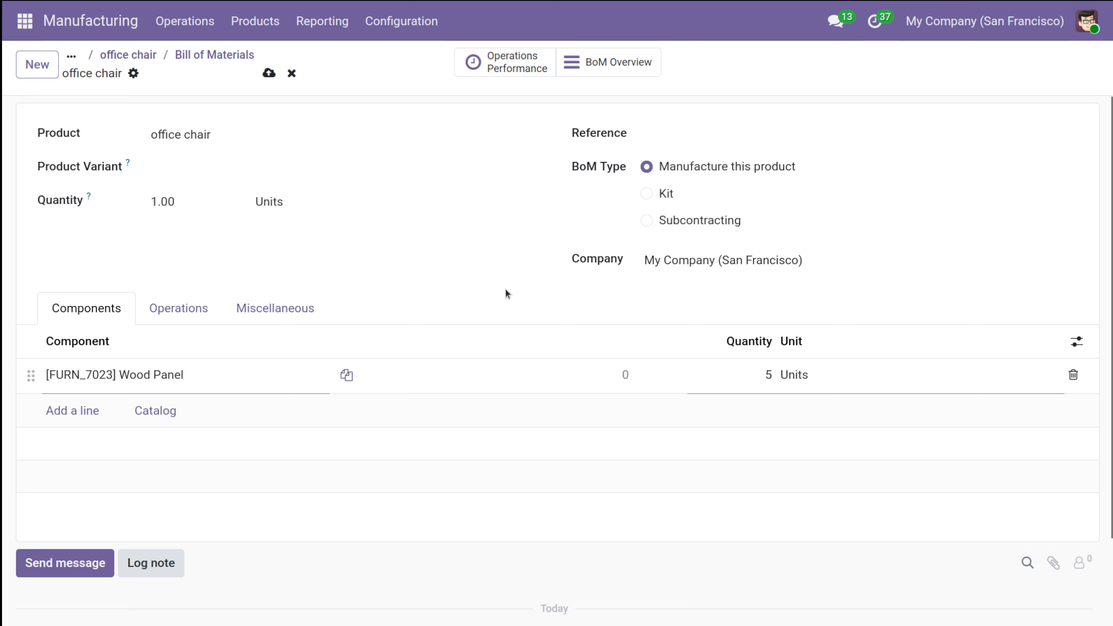
{"action": "left_click", "coordinate": [507, 294]}
- Check the quantity on hand in the Wood Panel's product record, and return to the office chair's bill of materials
{"action": "left_click", "coordinate": [273, 368]}
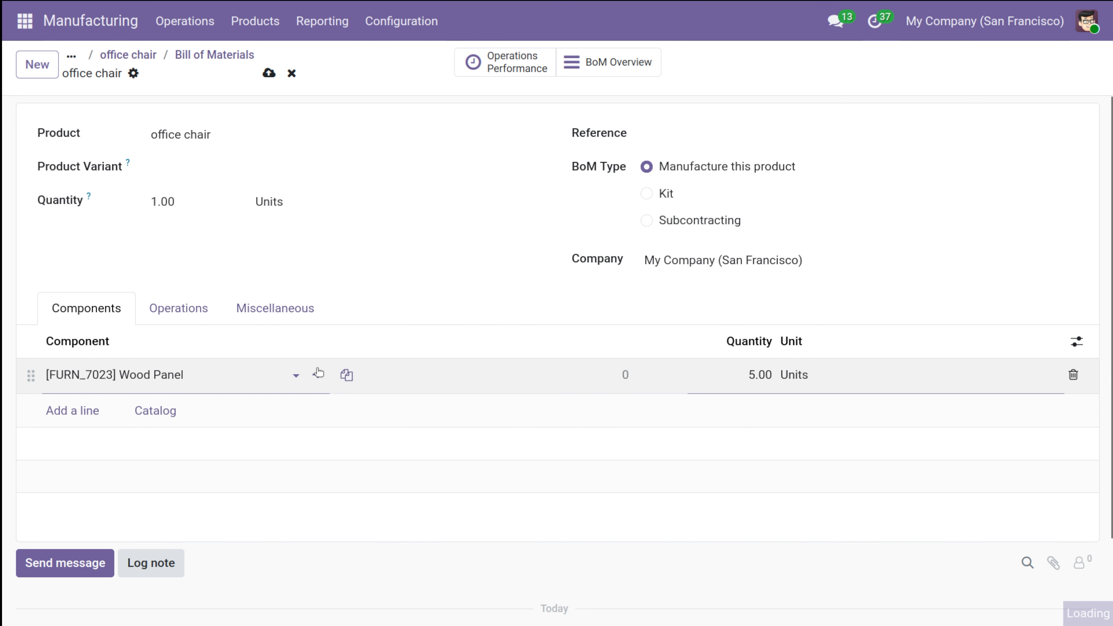
{"action": "left_click", "coordinate": [316, 375]}
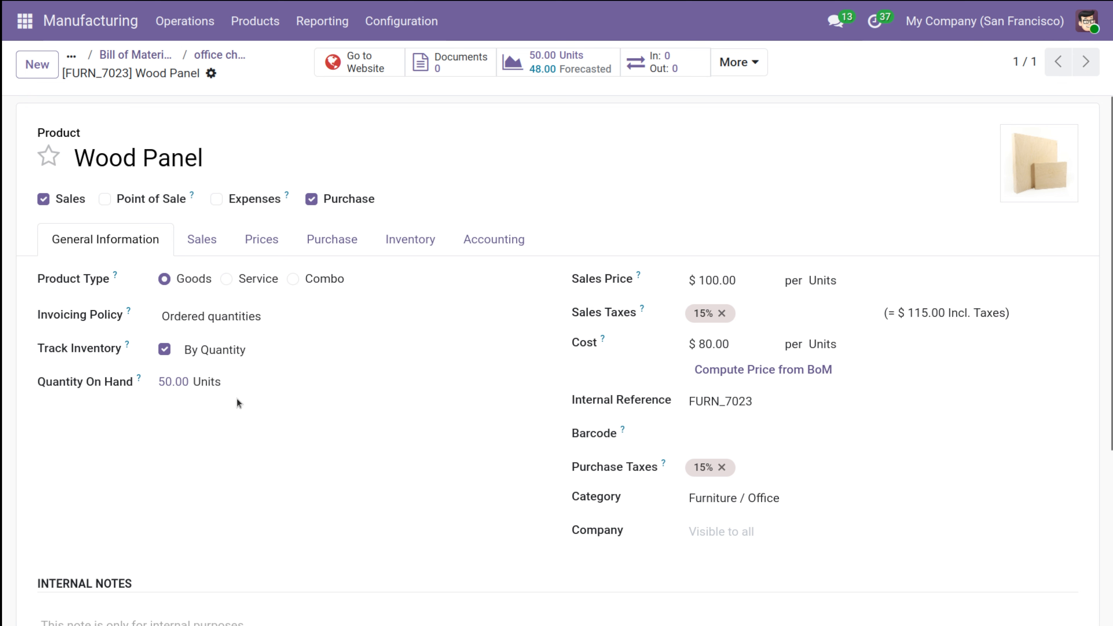
{"action": "left_click", "coordinate": [222, 55]}
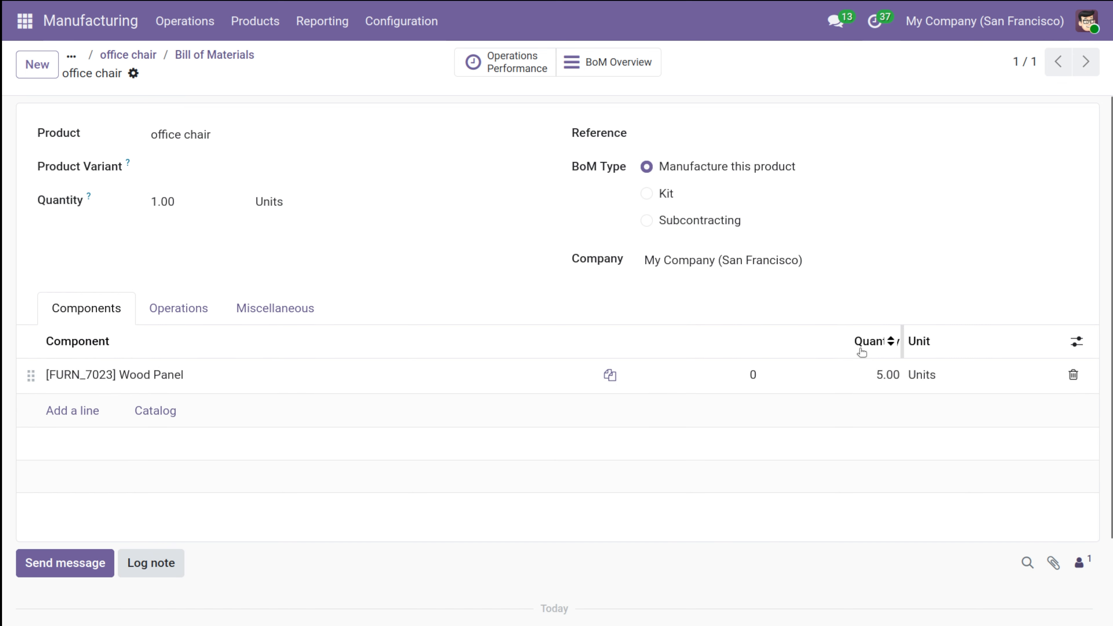
- Add Screw [CONS_25630] as the second component in the office chair's bill of materials
{"action": "left_click", "coordinate": [71, 411]}
{"action": "type", "text": "screw"}
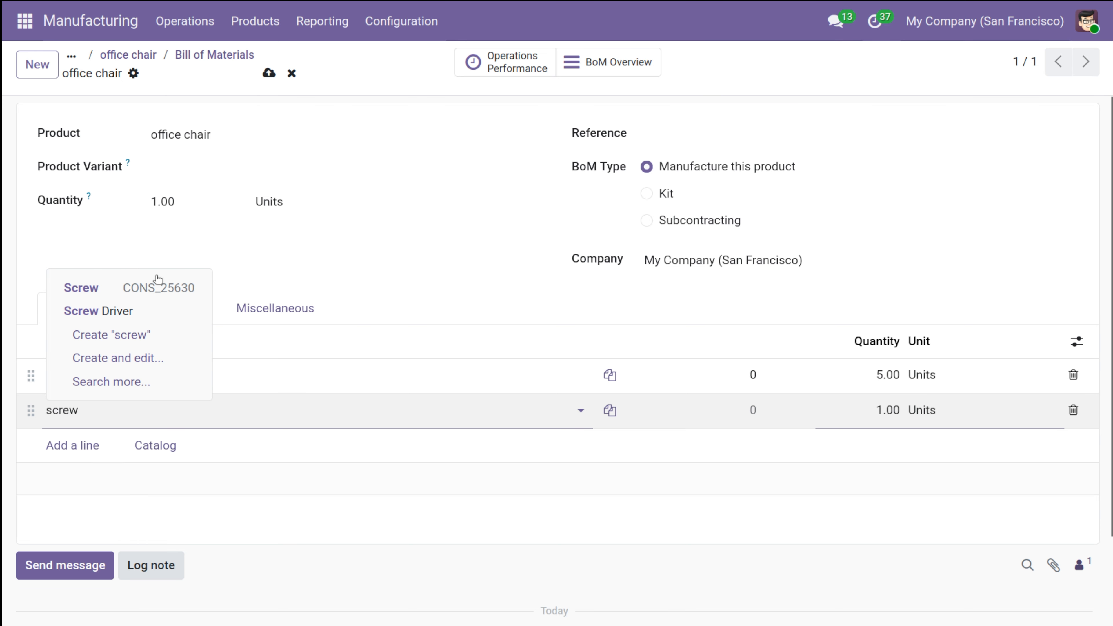
{"action": "left_click", "coordinate": [154, 286]}
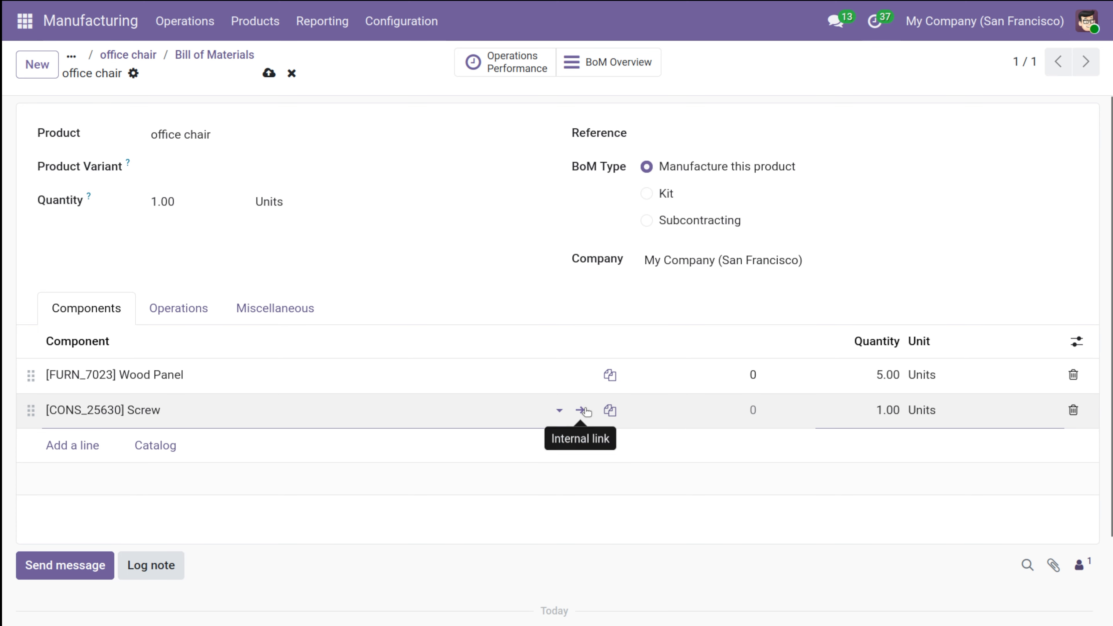
- Enable inventory tracking for the Screw product, set its inventoried quantity to 50, and return to the bill of materials
{"action": "left_click", "coordinate": [581, 411]}
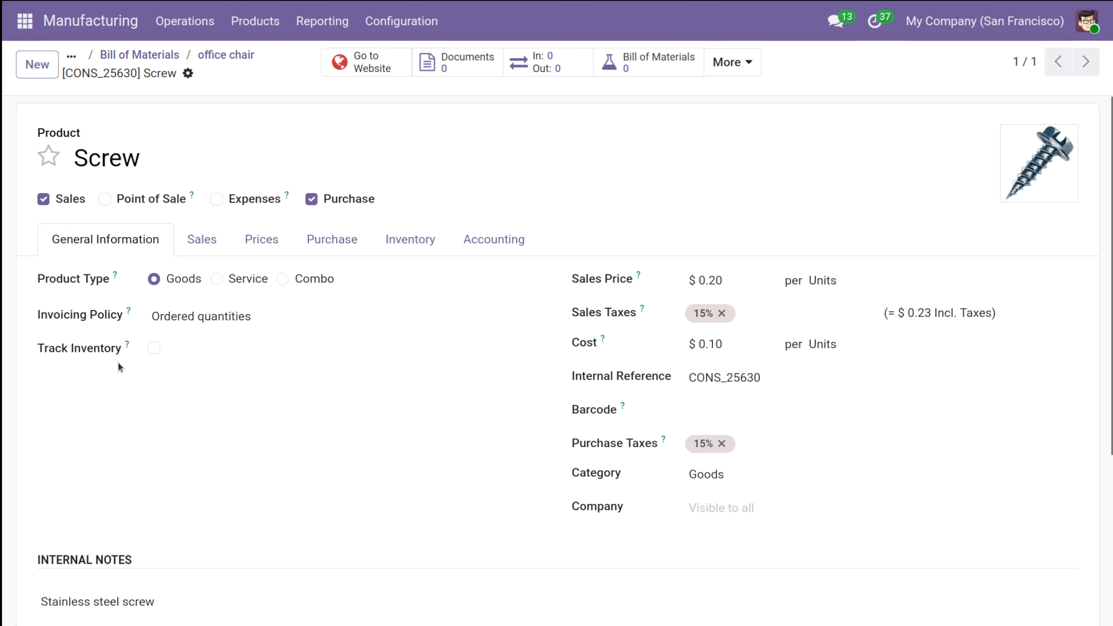
{"action": "left_click", "coordinate": [155, 349]}
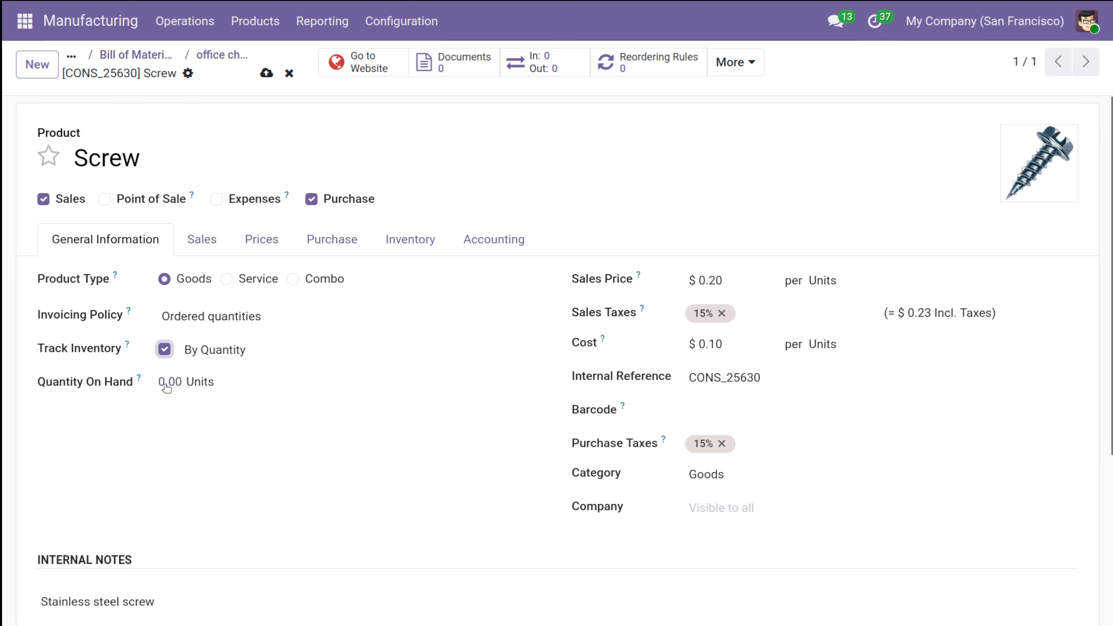
{"action": "left_click", "coordinate": [165, 385]}
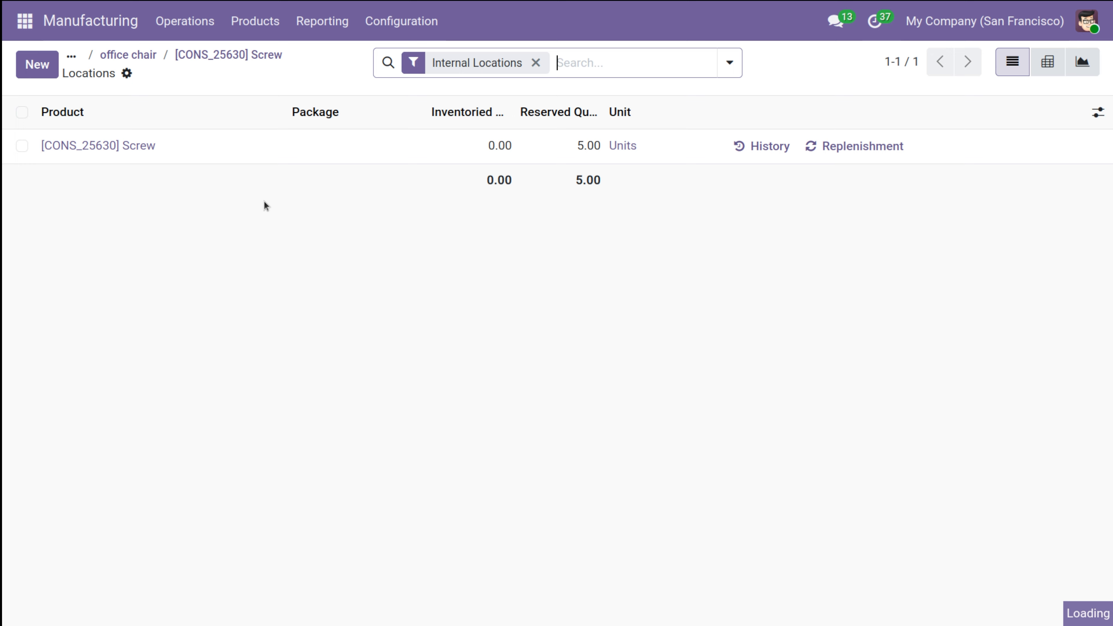
{"action": "left_click", "coordinate": [490, 150]}
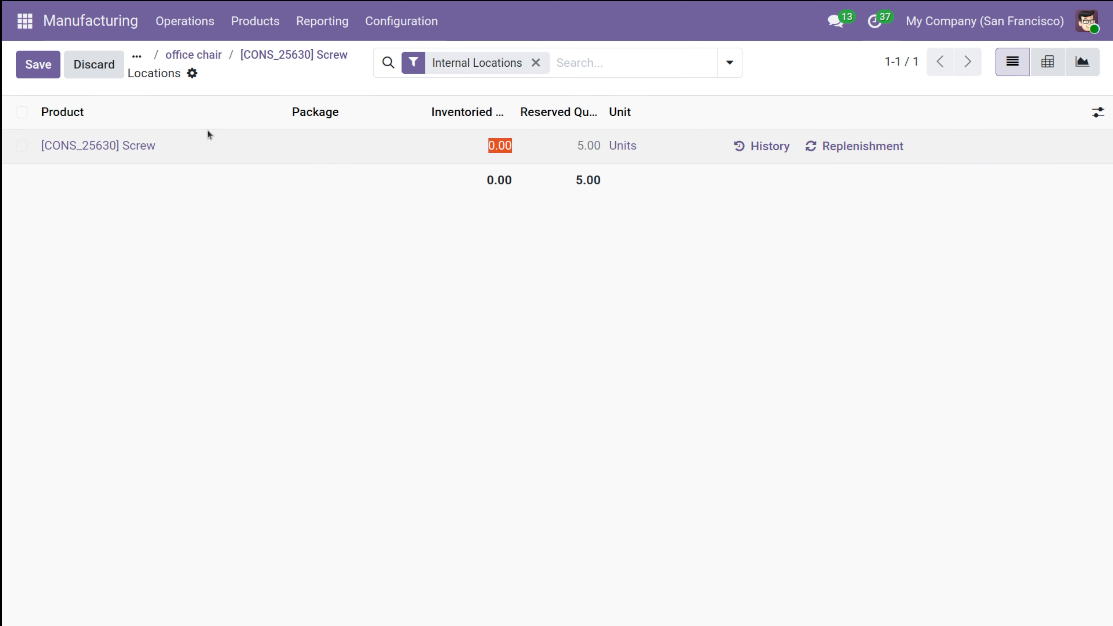
{"action": "type", "text": "50"}
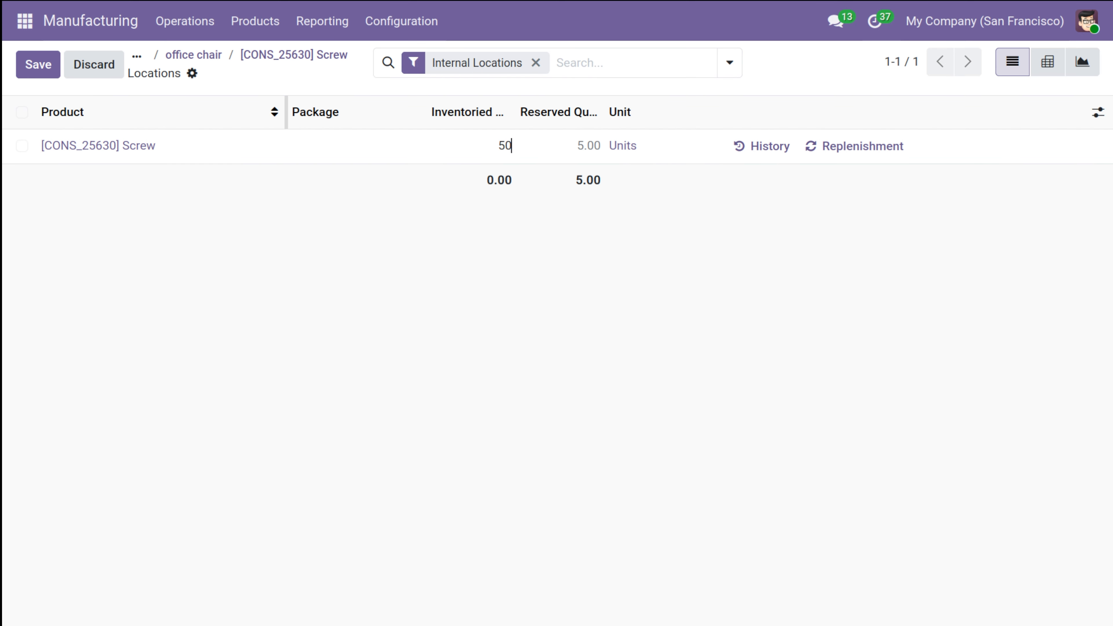
{"action": "left_click", "coordinate": [97, 312]}
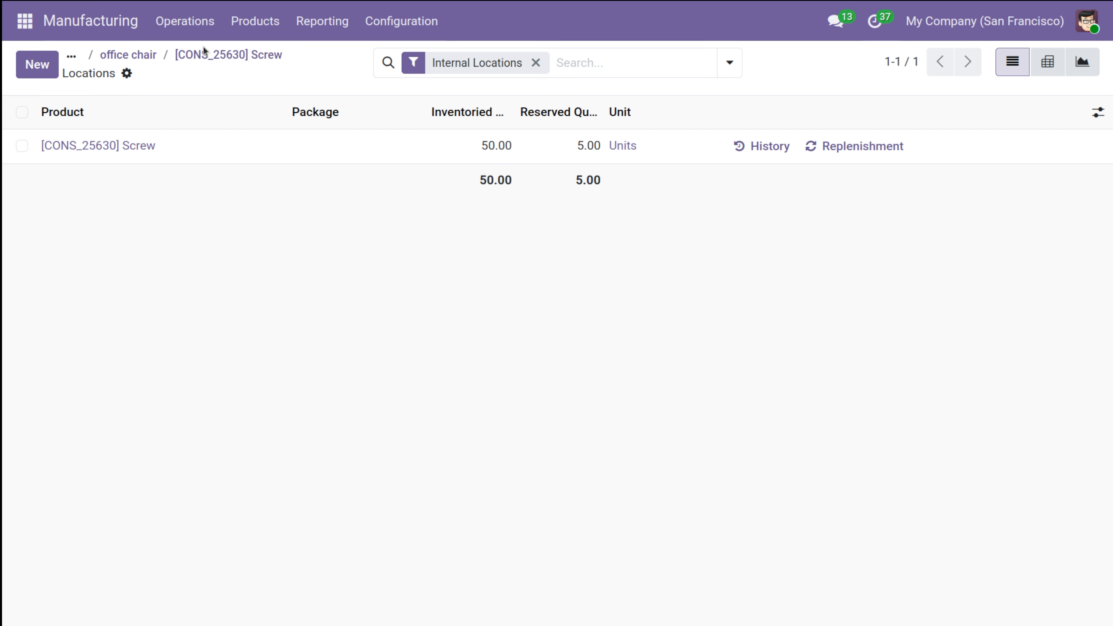
{"action": "left_click", "coordinate": [211, 57]}
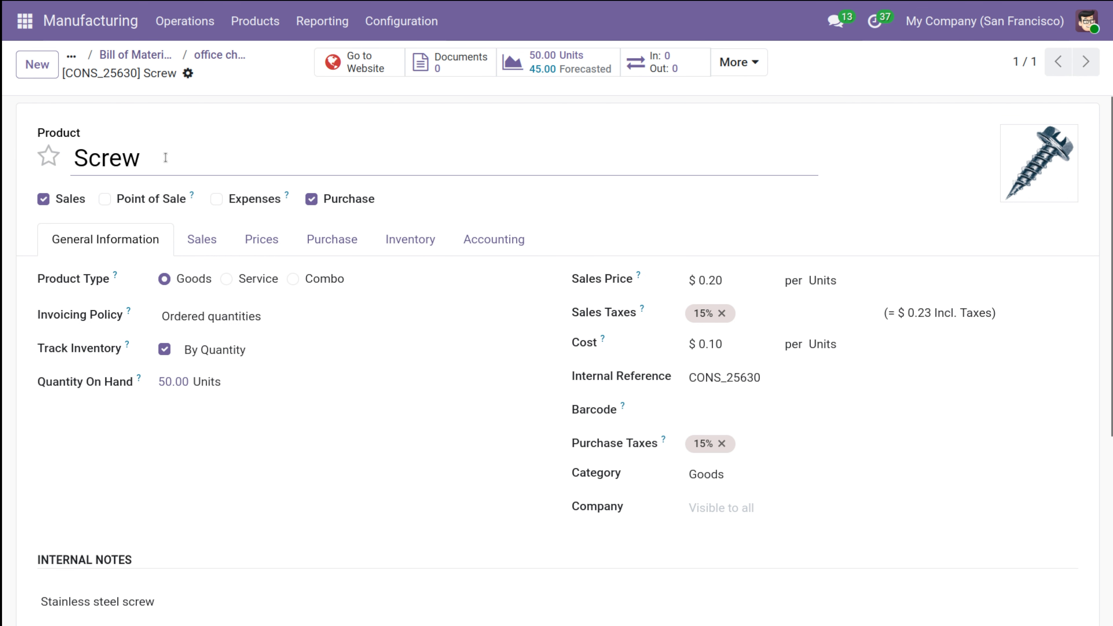
{"action": "left_click", "coordinate": [228, 55]}
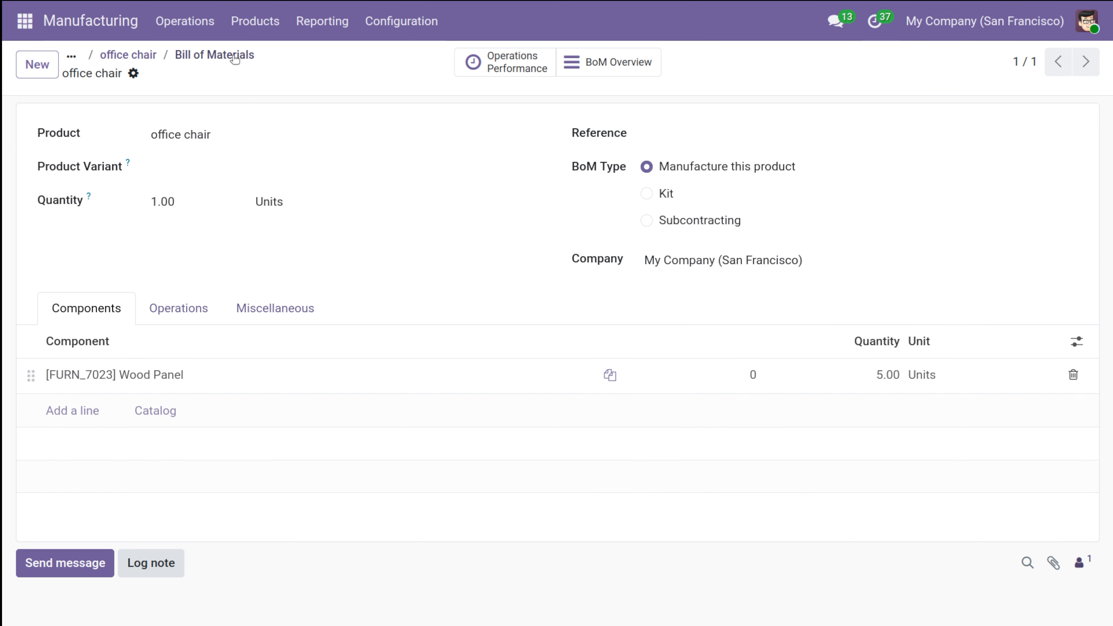
- Add Bolt [CONS_89957] as the third component in the office chair's bill of materials
{"action": "left_click", "coordinate": [86, 444]}
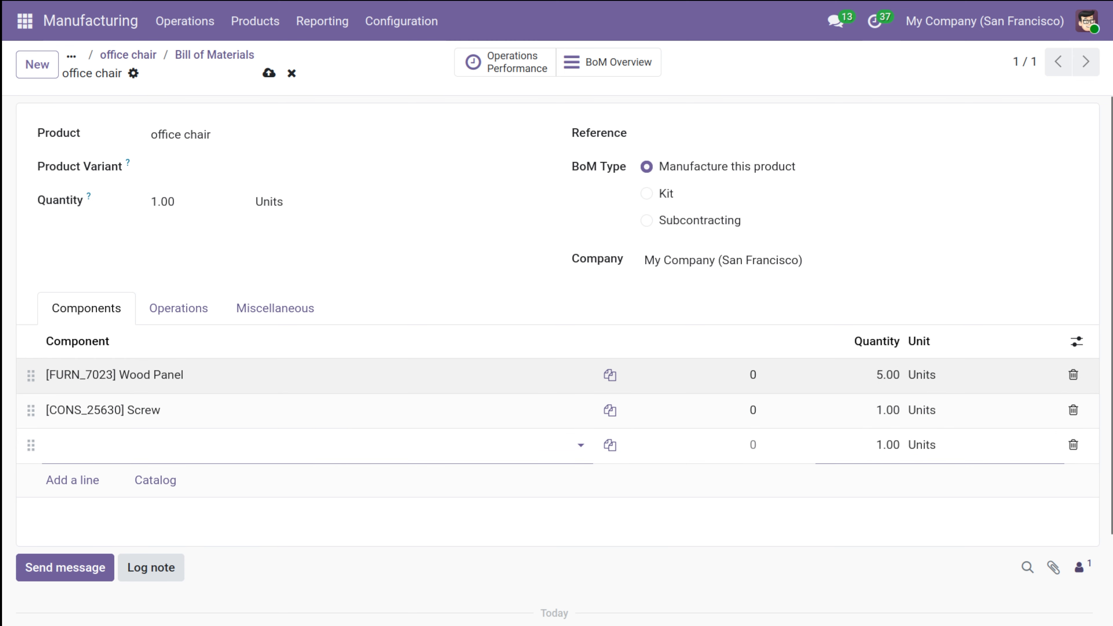
{"action": "type", "text": "bolt"}
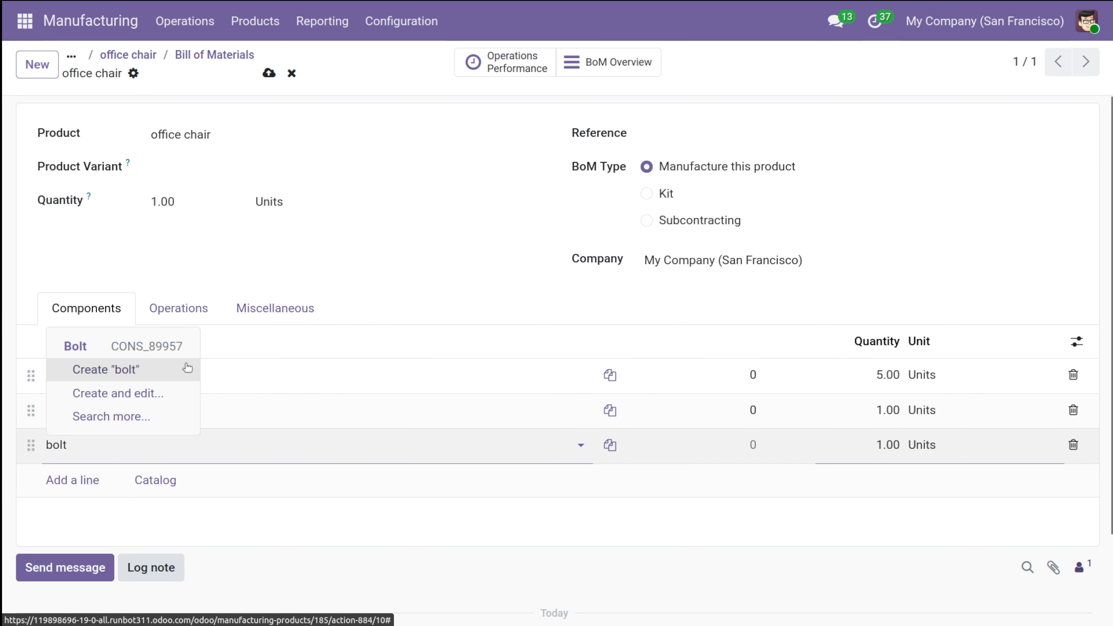
{"action": "left_click", "coordinate": [166, 344]}
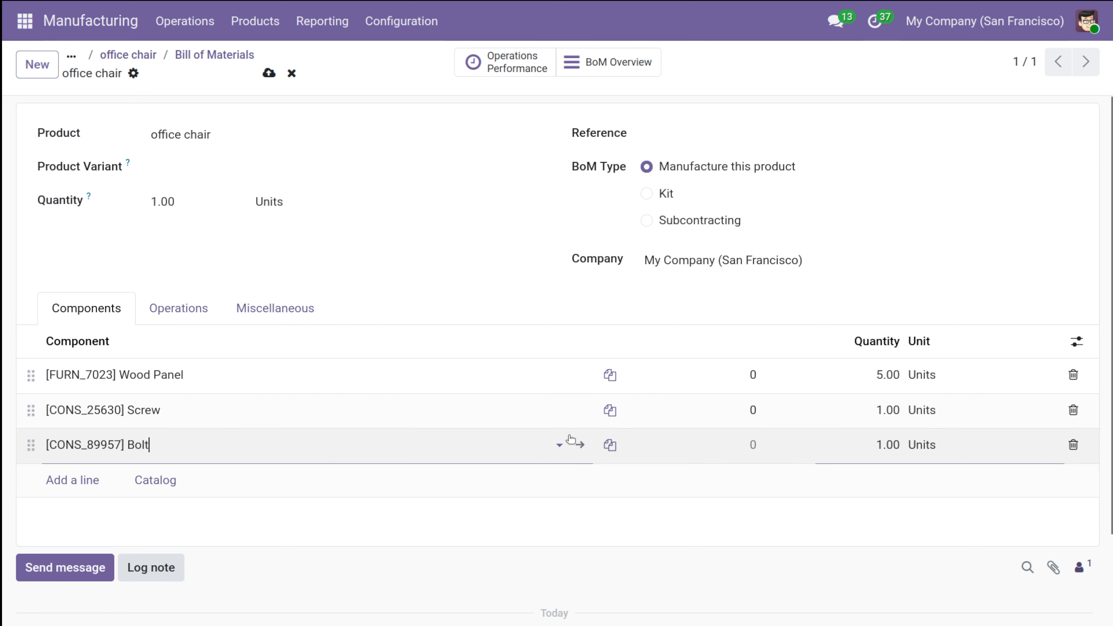
- Enable inventory tracking for the Bolt product, set its inventoried quantity to 50, and return to the office chair's bill of materials
{"action": "left_click", "coordinate": [579, 445]}
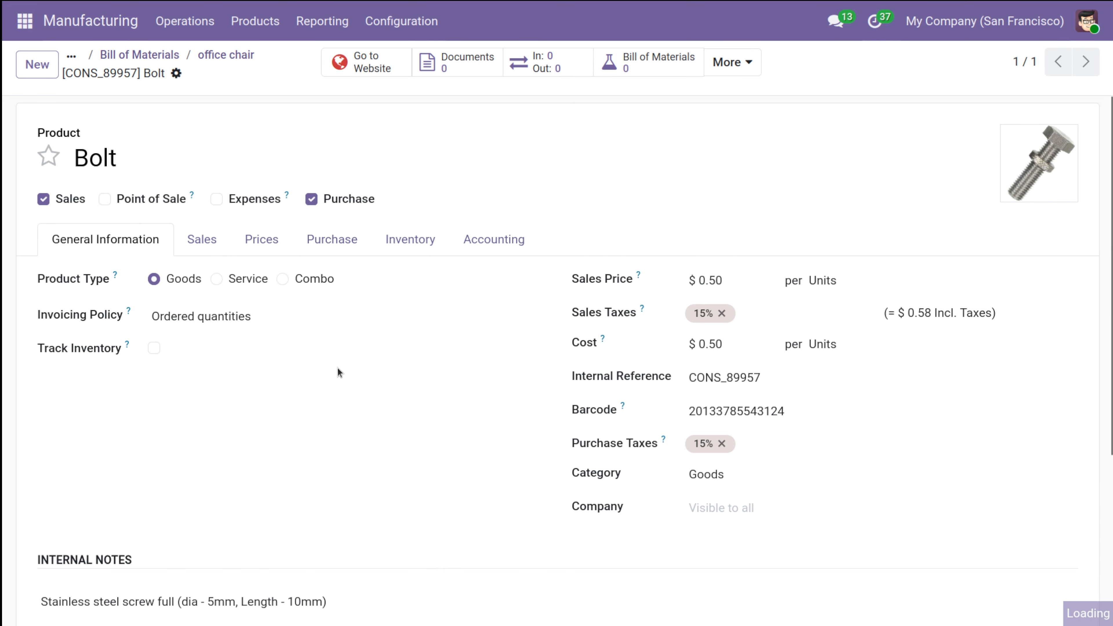
{"action": "left_click", "coordinate": [153, 348]}
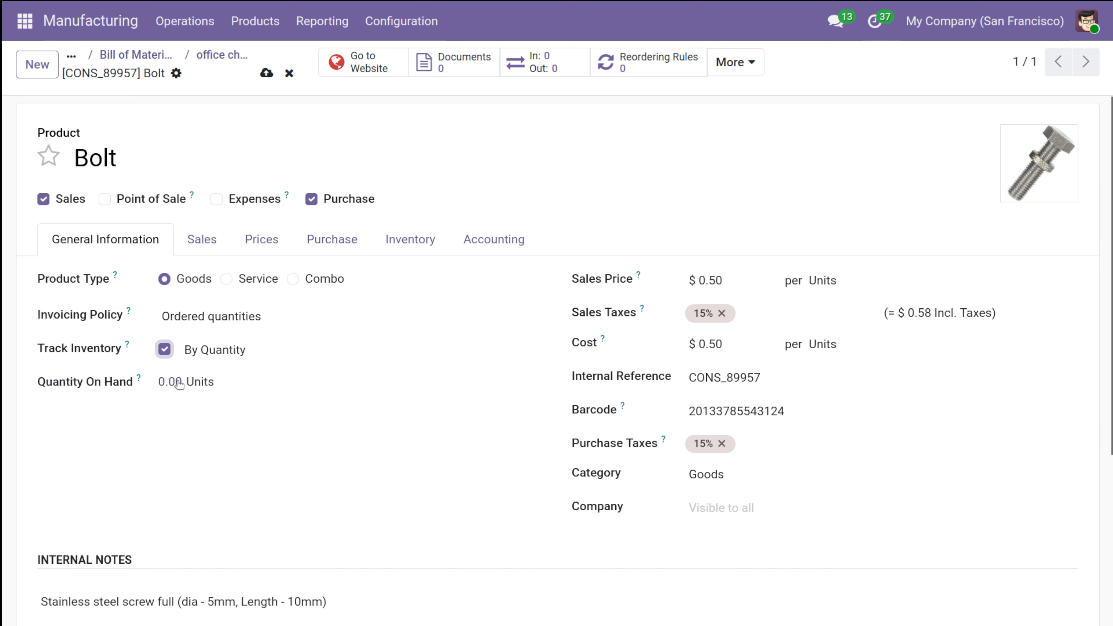
{"action": "left_click", "coordinate": [175, 382]}
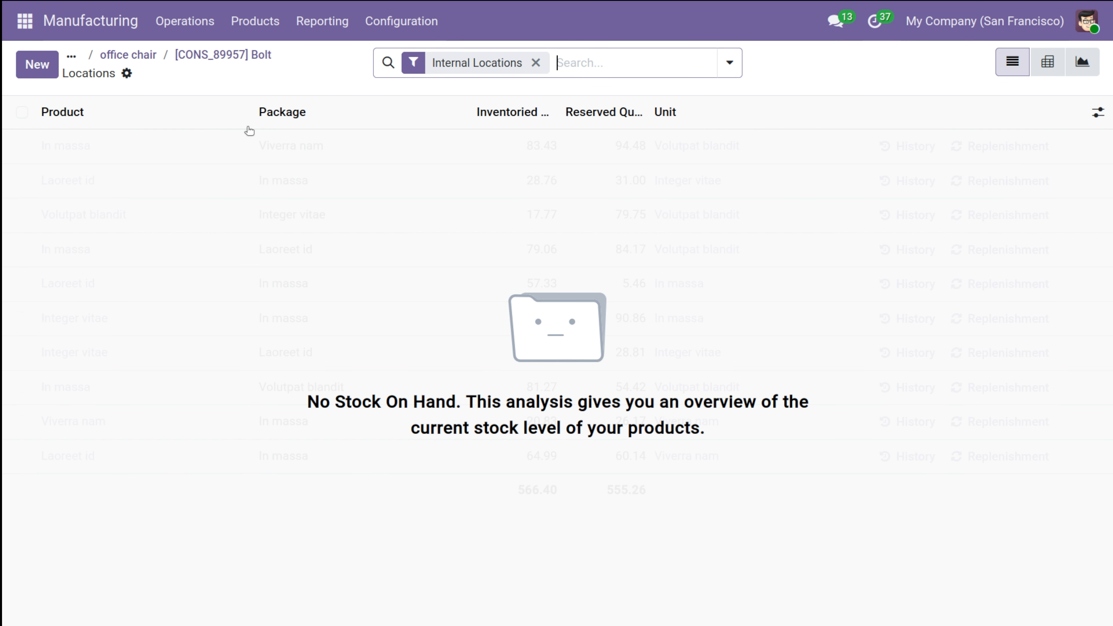
{"action": "left_click", "coordinate": [22, 72]}
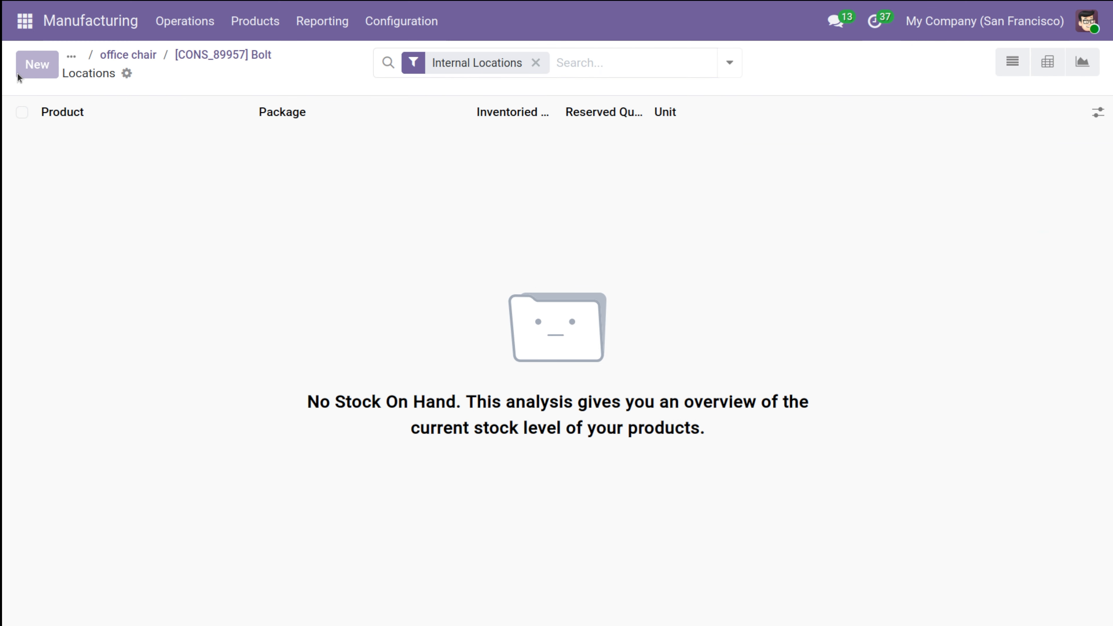
{"action": "left_click", "coordinate": [554, 145]}
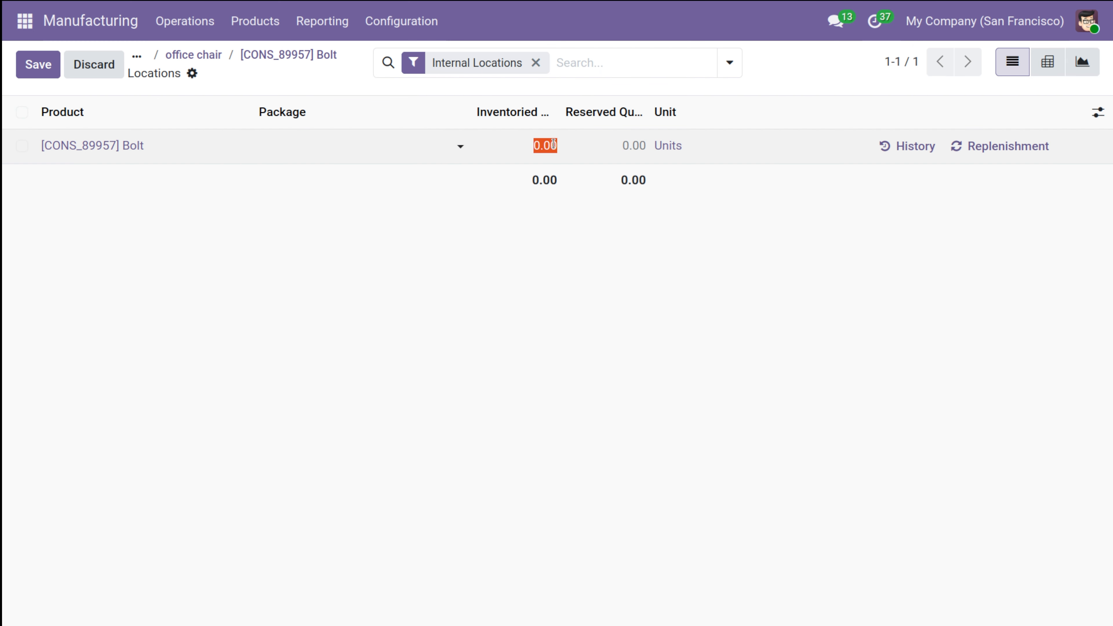
{"action": "type", "text": "50"}
{"action": "left_click", "coordinate": [391, 344]}
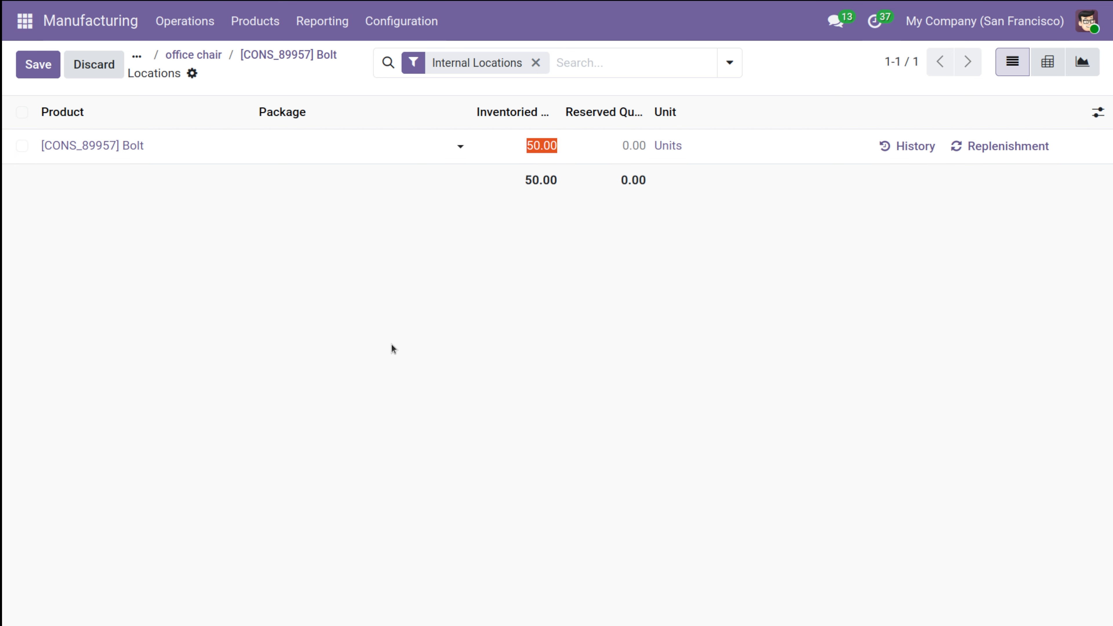
{"action": "left_click", "coordinate": [226, 55]}
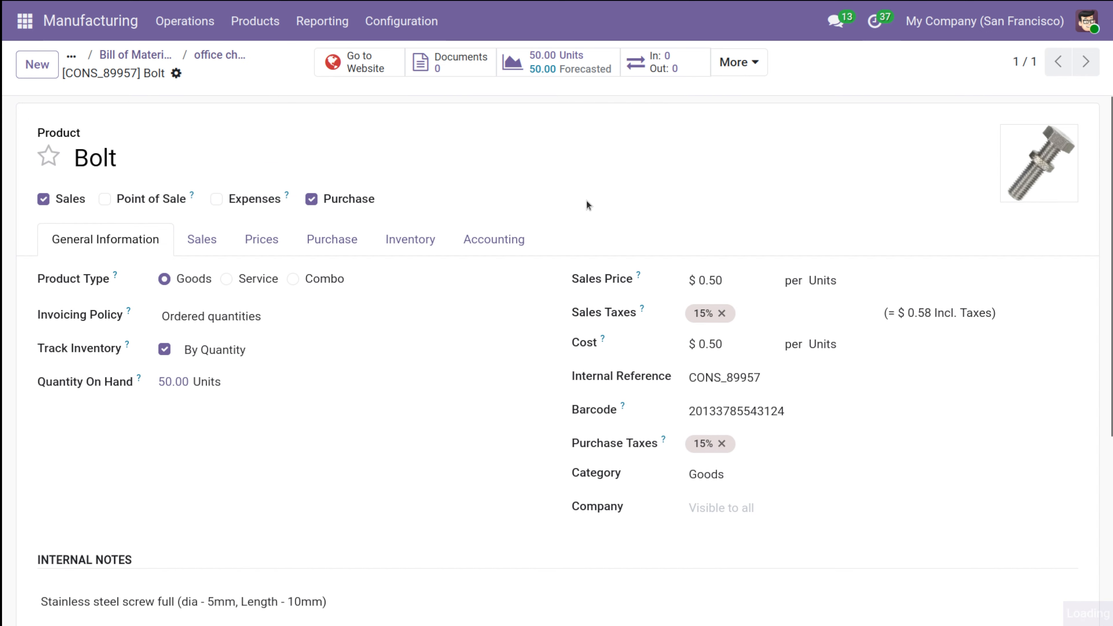
{"action": "left_click", "coordinate": [209, 57]}
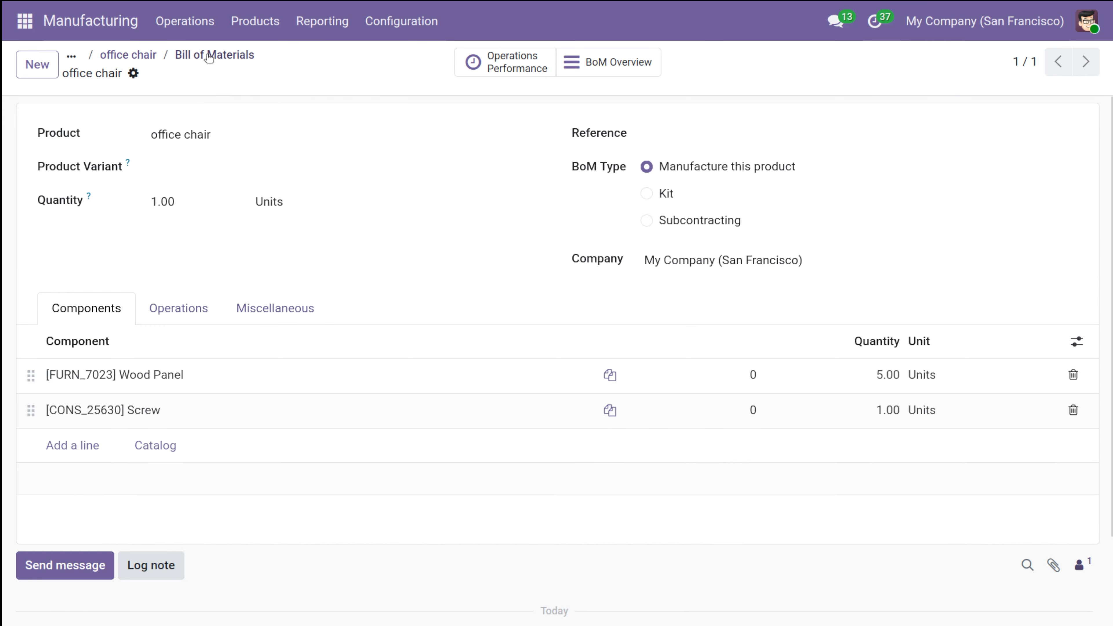
- Set the Screw and Bolt component quantities to 10 each, and return to the bill of materials list to save
{"action": "left_click", "coordinate": [893, 420]}
{"action": "type", "text": "10"}
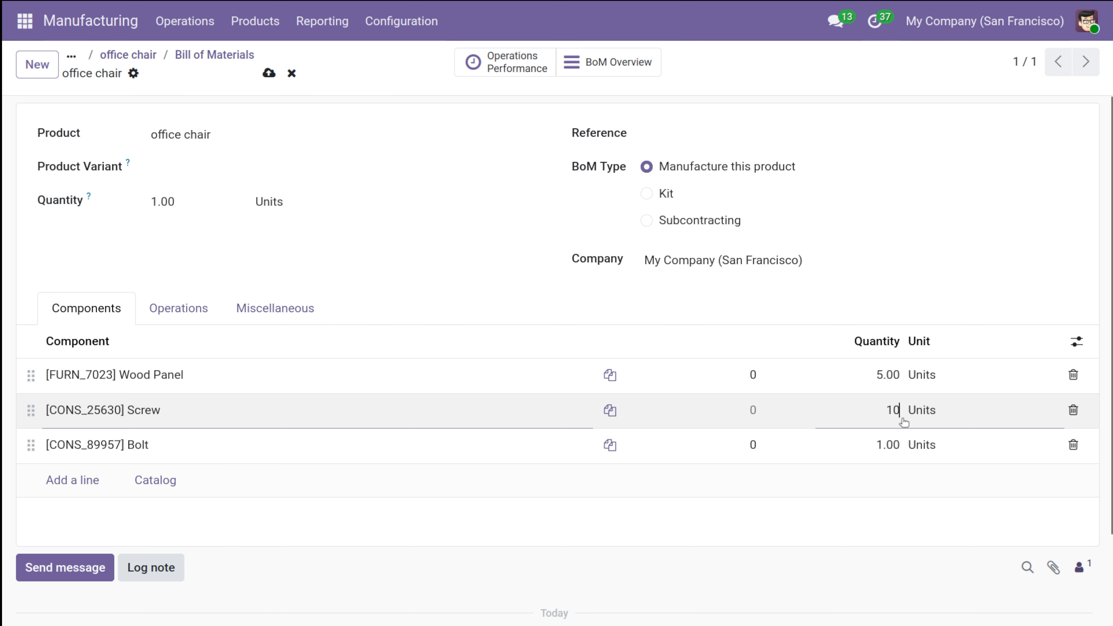
{"action": "left_click", "coordinate": [883, 445]}
{"action": "type", "text": "10"}
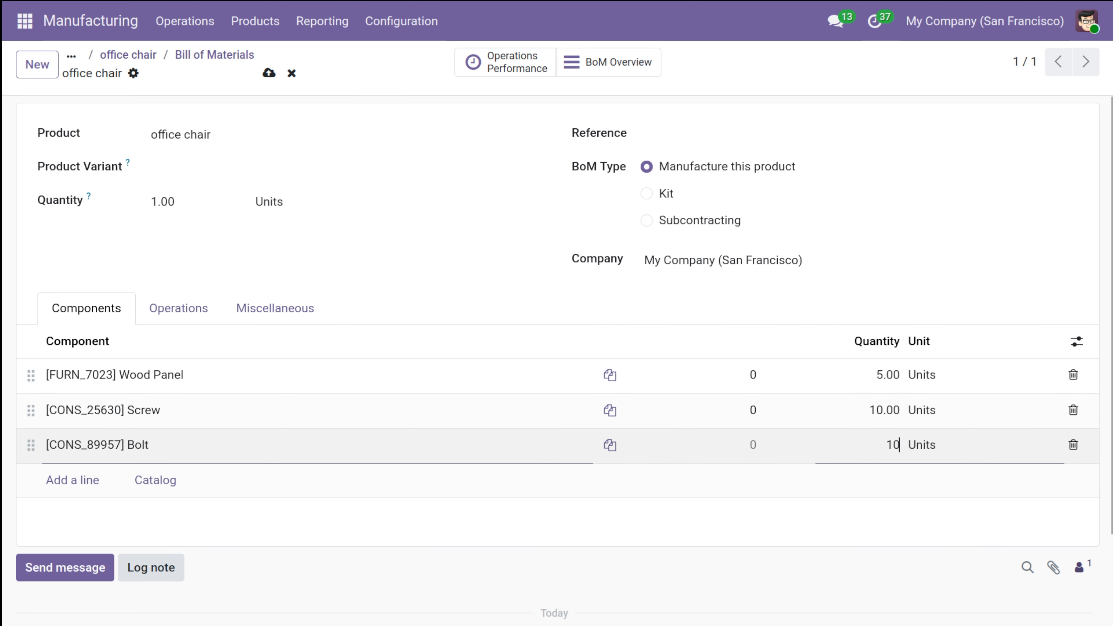
{"action": "left_click", "coordinate": [566, 300]}
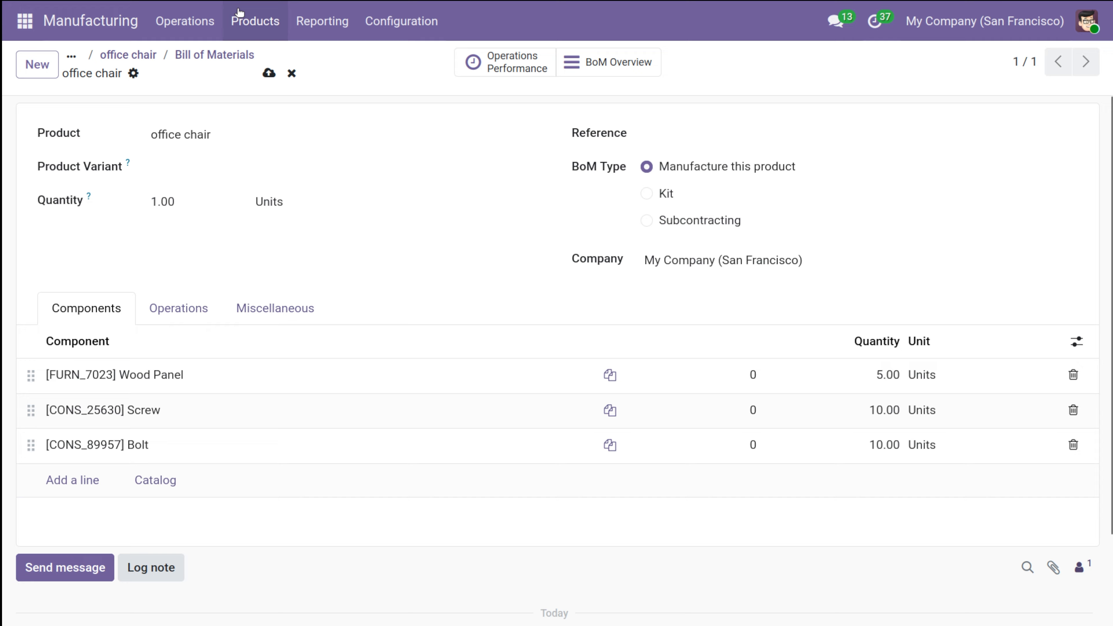
{"action": "left_click", "coordinate": [215, 54]}
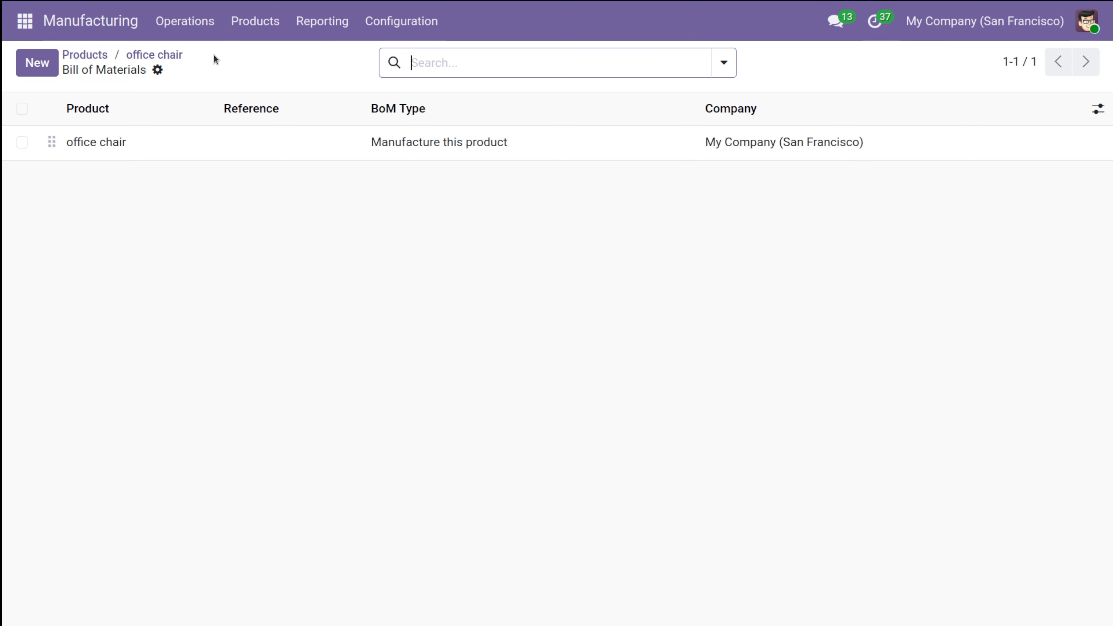
- Start a new manufacturing operation record and name it Cutting
{"action": "left_click", "coordinate": [401, 23]}
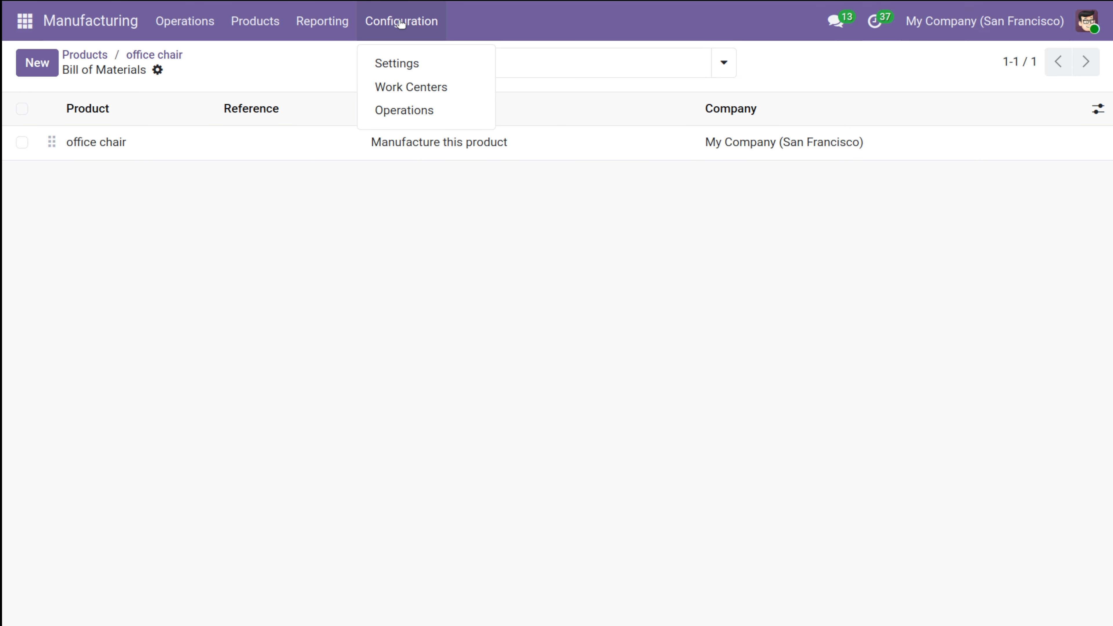
{"action": "left_click", "coordinate": [422, 109]}
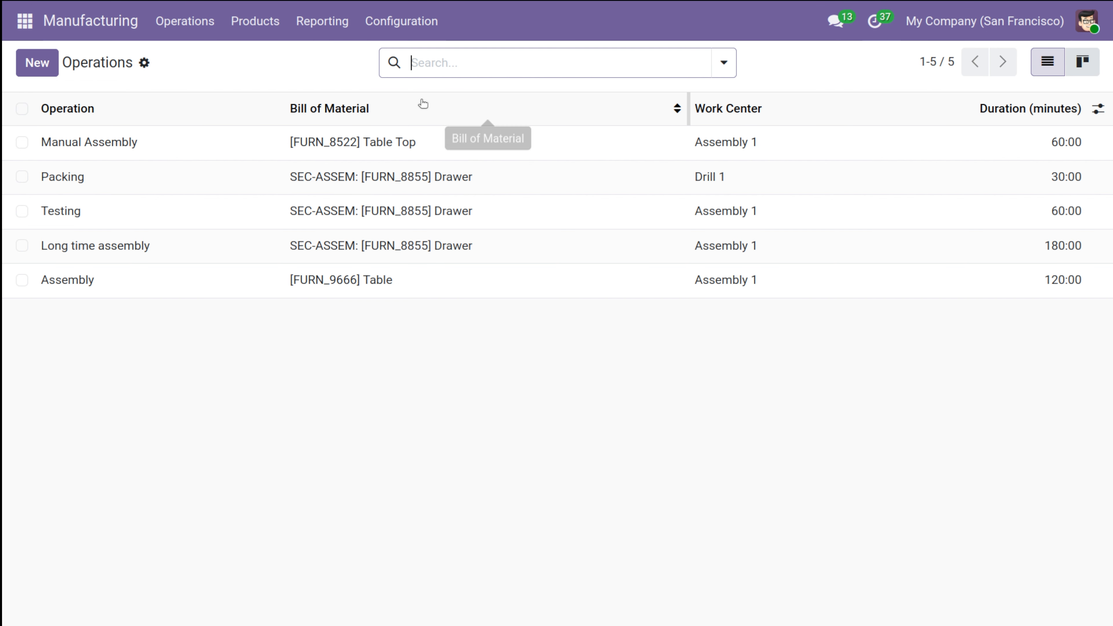
{"action": "left_click", "coordinate": [40, 66]}
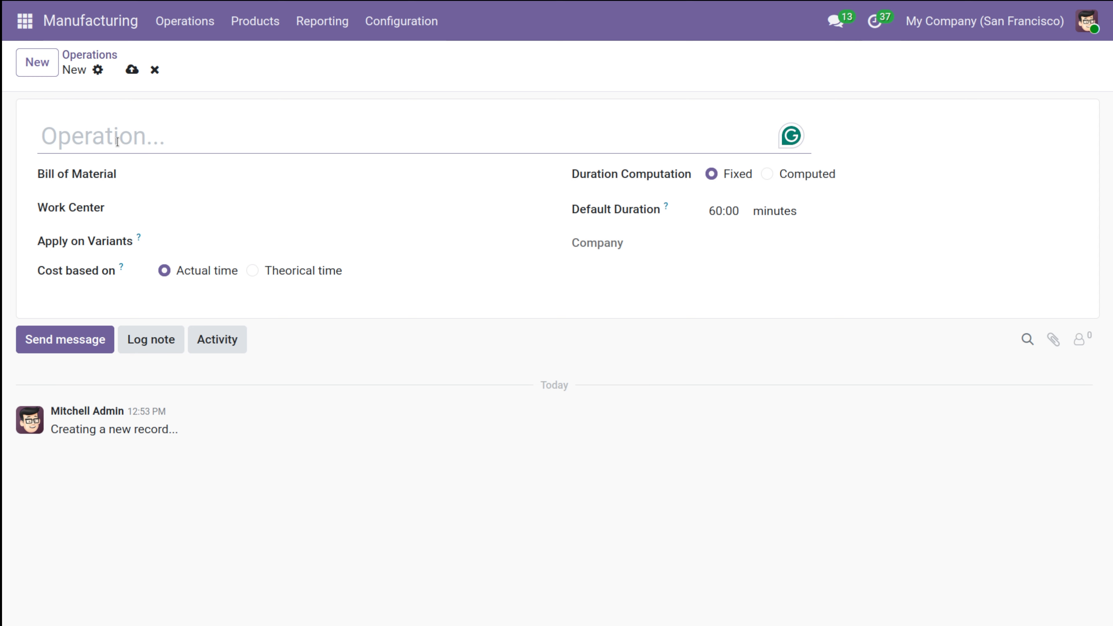
{"action": "type", "text": "cutting"}
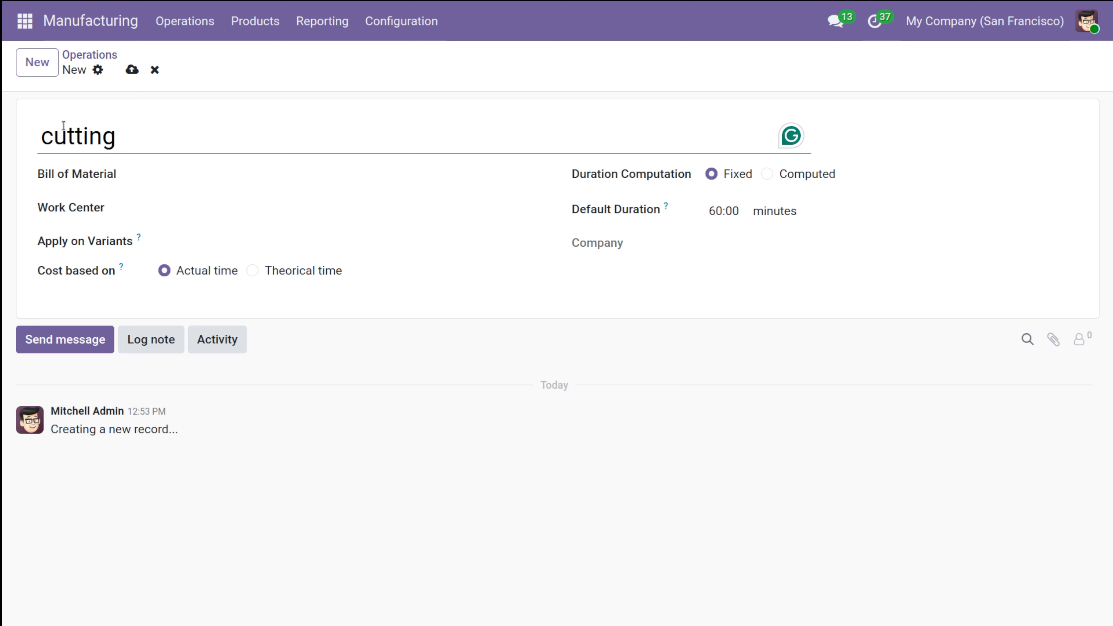
{"action": "left_click", "coordinate": [54, 131]}
{"action": "key", "text": "BackSpace"}
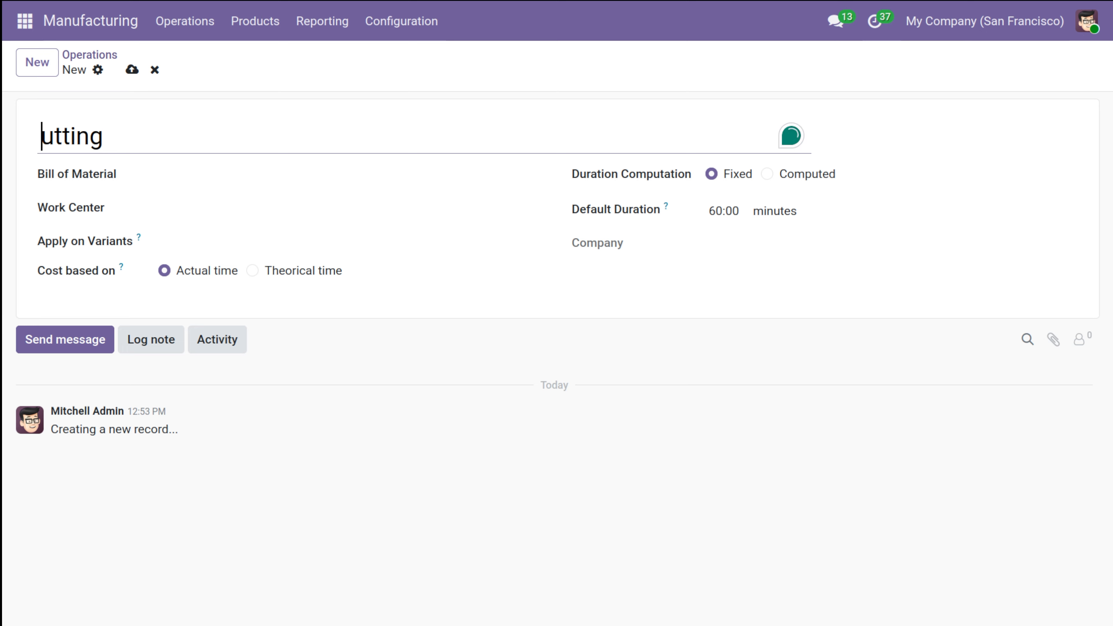
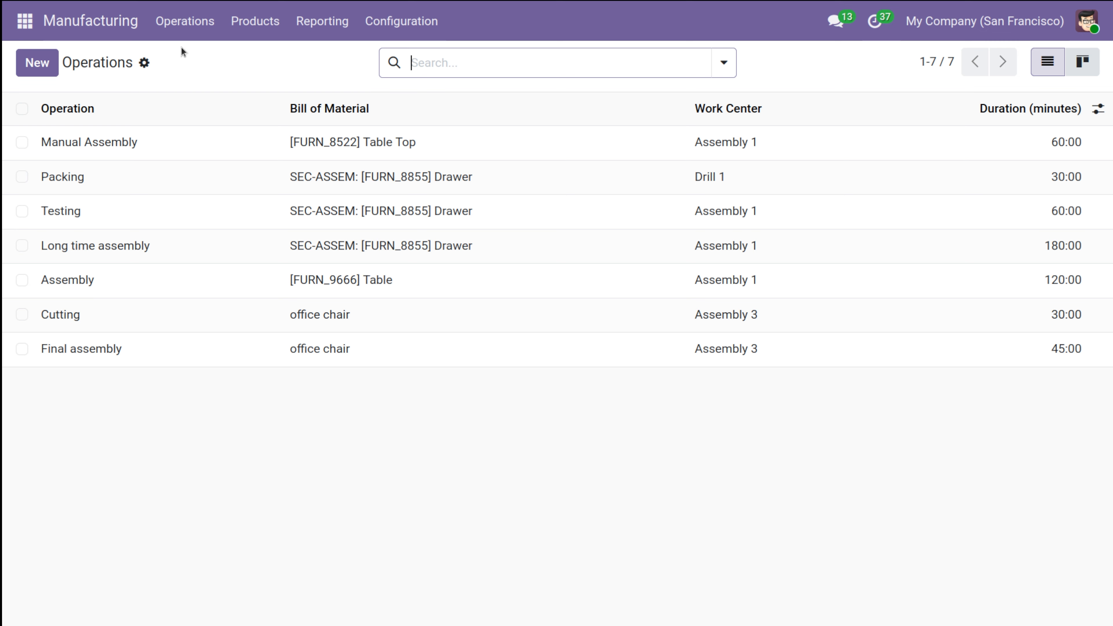
- Create a new manufacturing order for the office chair product and confirm it
{"action": "left_click", "coordinate": [191, 23]}
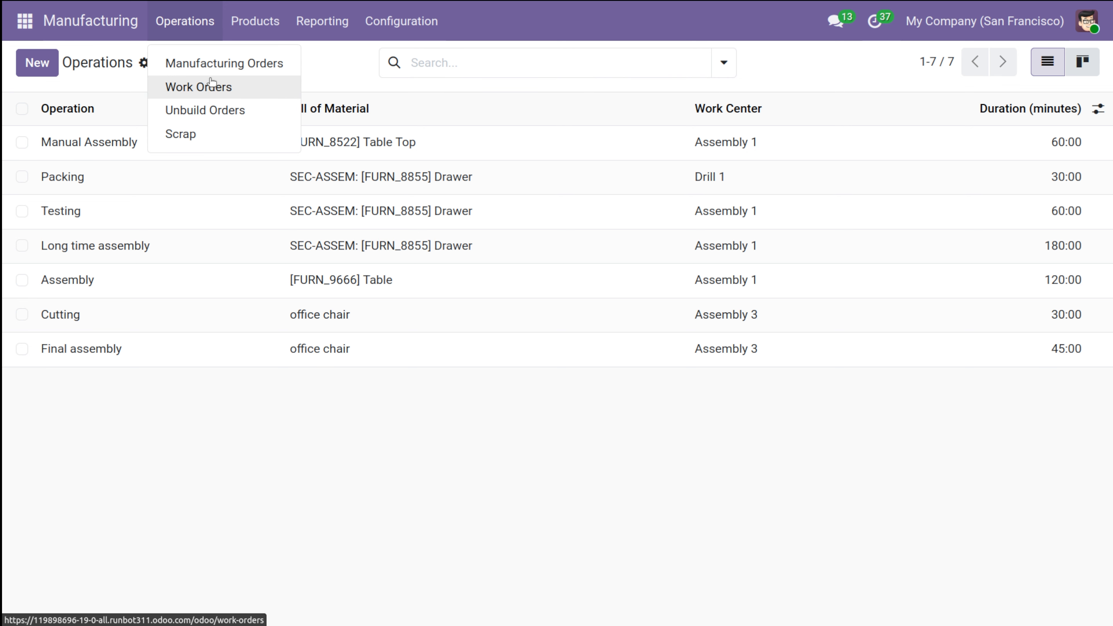
{"action": "left_click", "coordinate": [212, 61]}
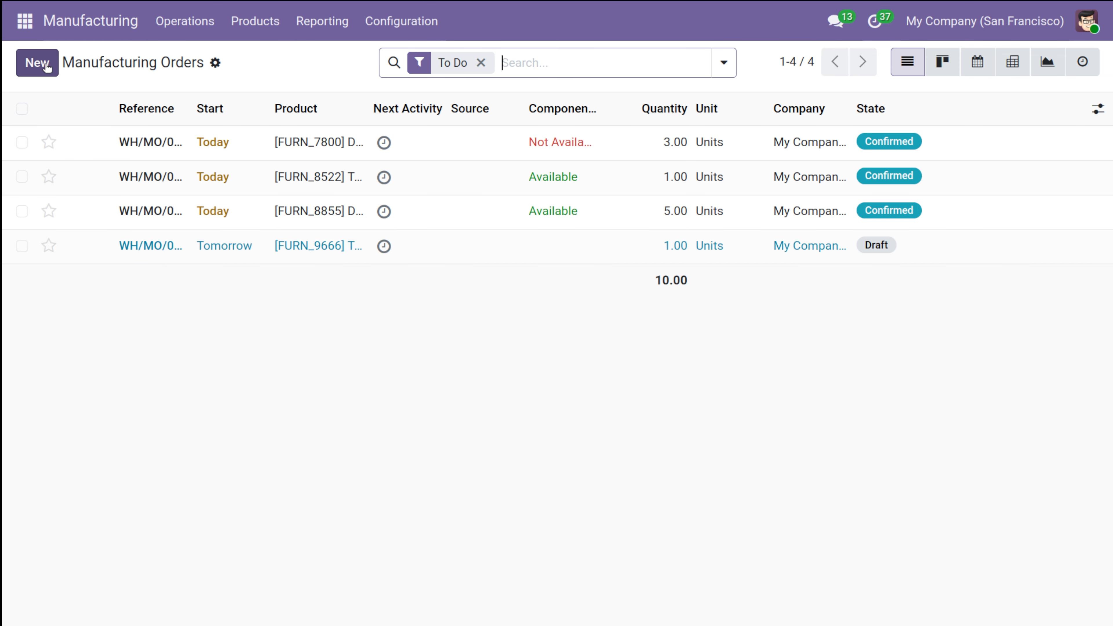
{"action": "left_click", "coordinate": [37, 62]}
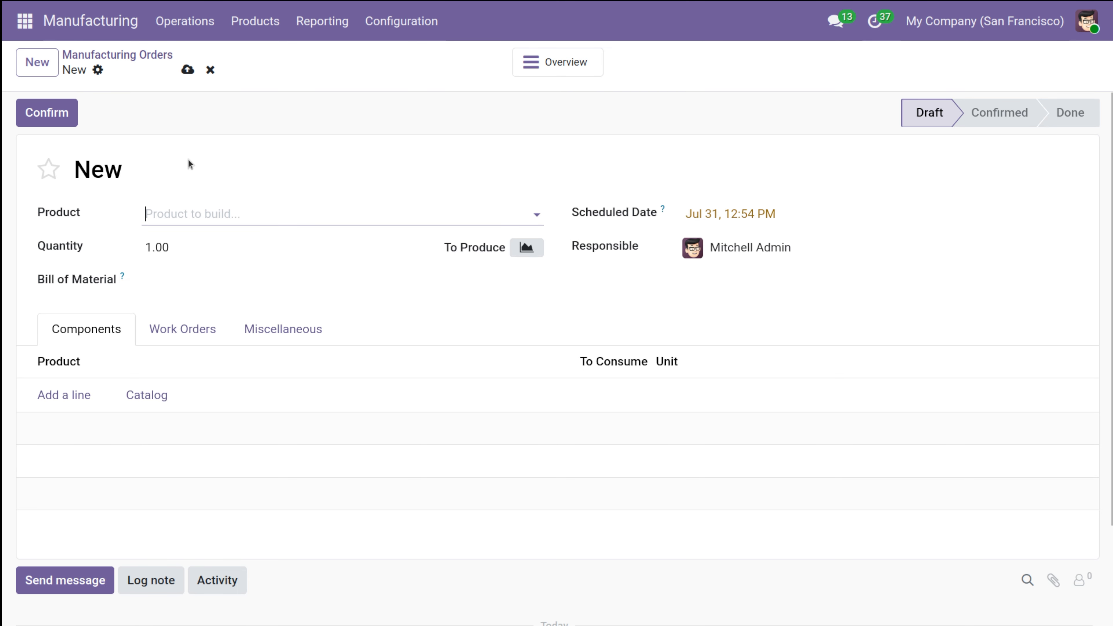
{"action": "left_click", "coordinate": [237, 208]}
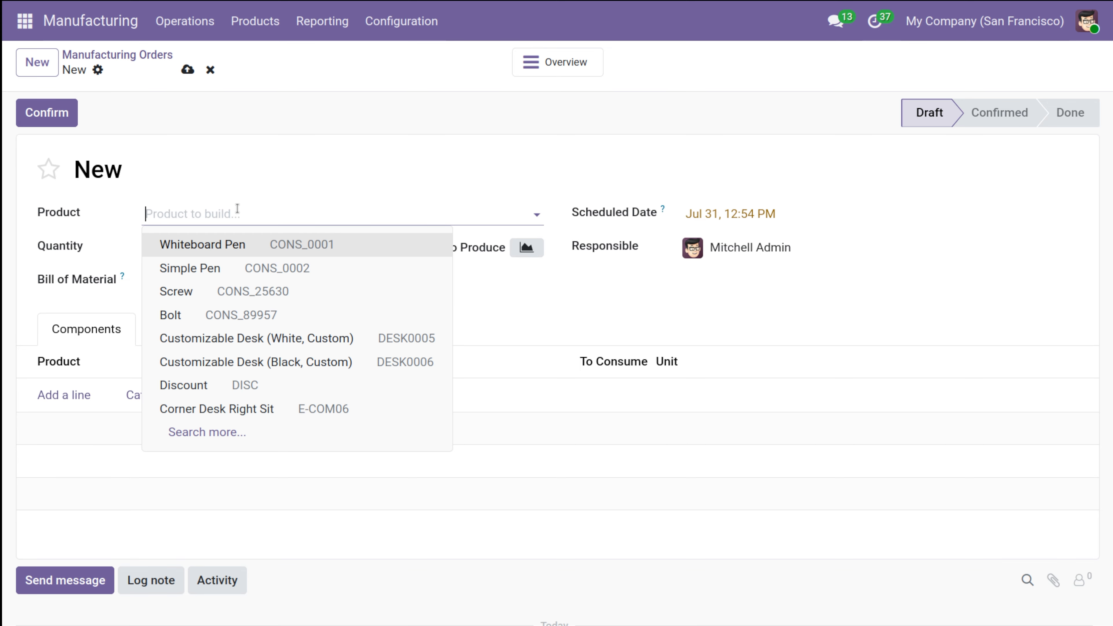
{"action": "type", "text": "off"}
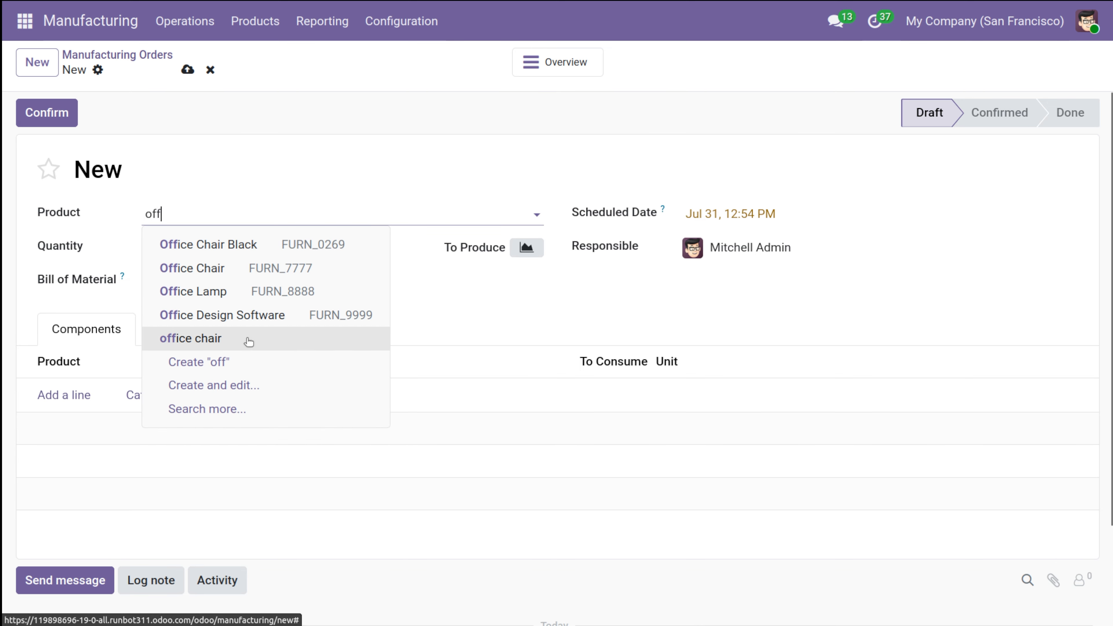
{"action": "key", "text": "BackSpace"}
{"action": "key", "text": "BackSpace"}
{"action": "key", "text": "BackSpace"}
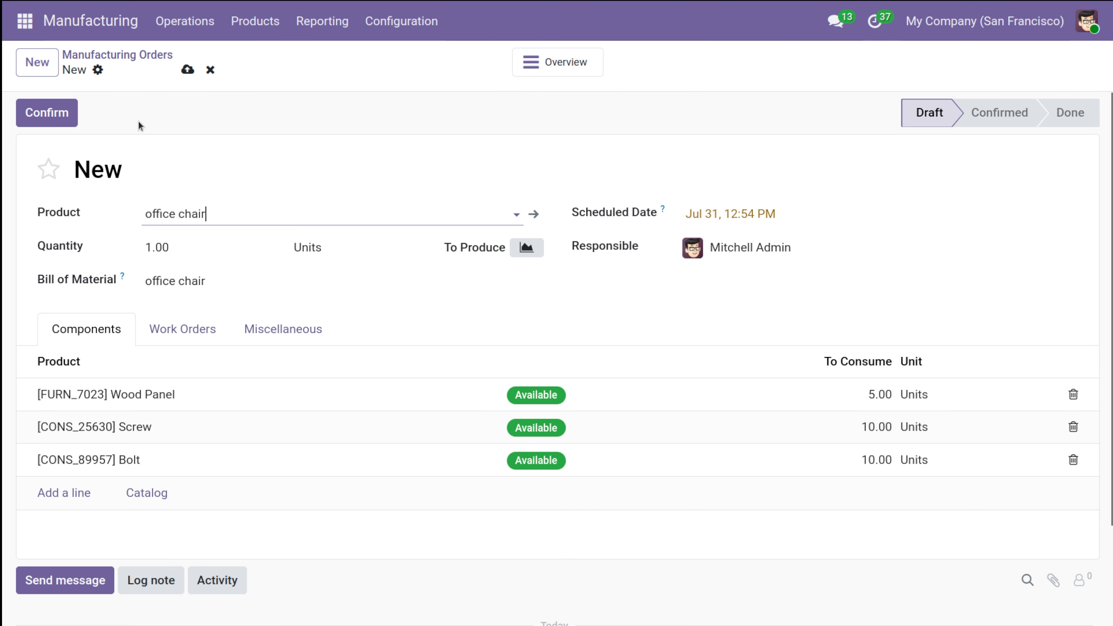
{"action": "left_click", "coordinate": [59, 116]}
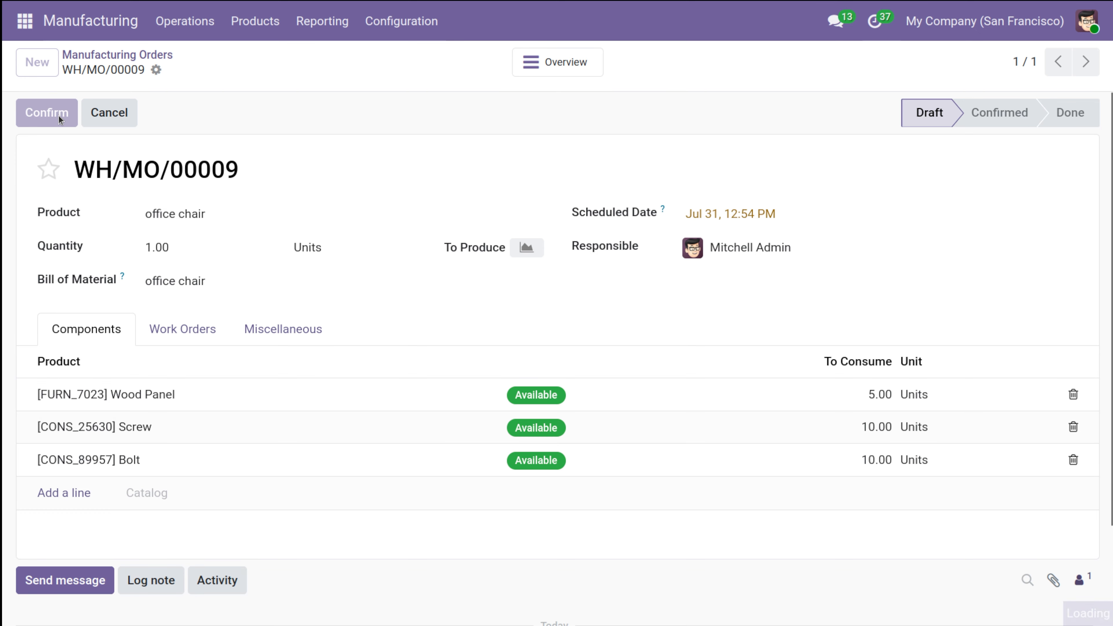
- Start and finish the Cutting and Final assembly work orders of the manufacturing order
{"action": "left_click", "coordinate": [173, 327]}
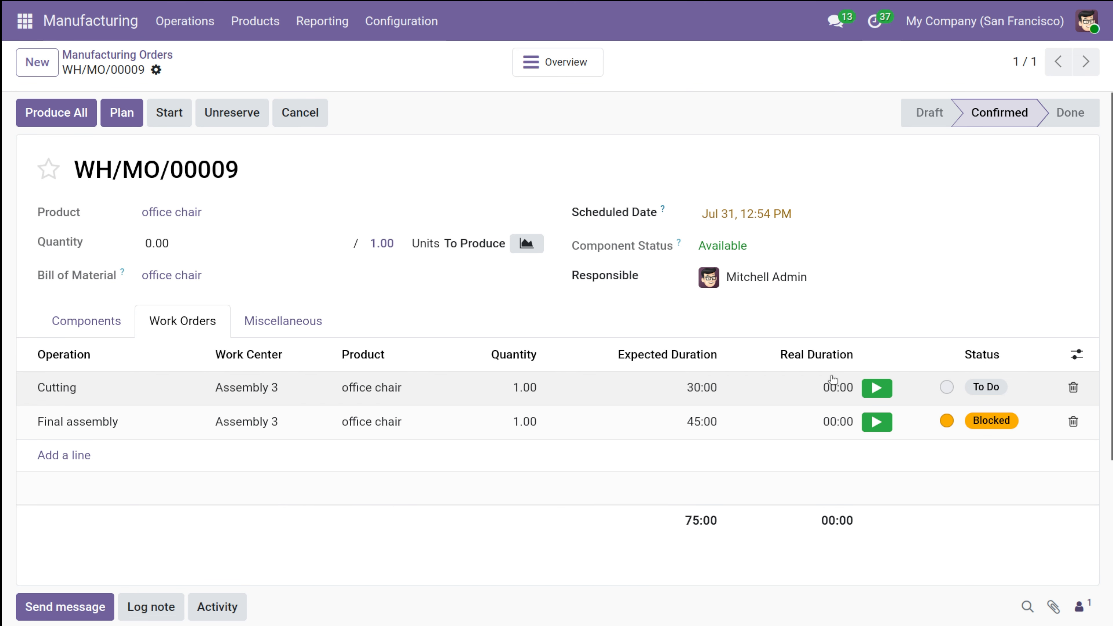
{"action": "left_click", "coordinate": [878, 389]}
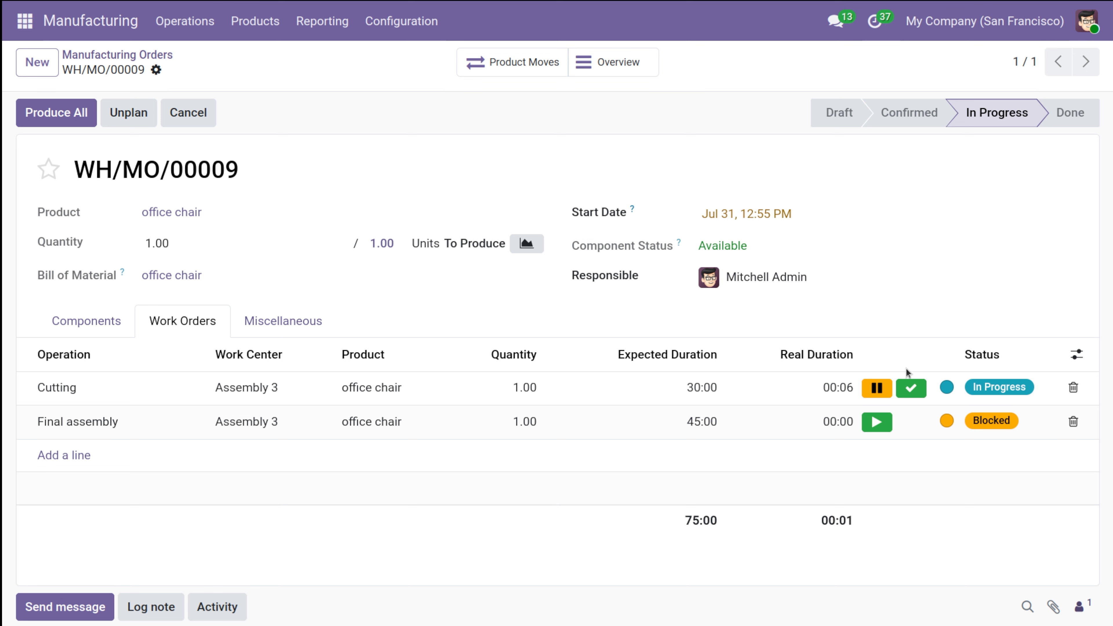
{"action": "left_click", "coordinate": [919, 387]}
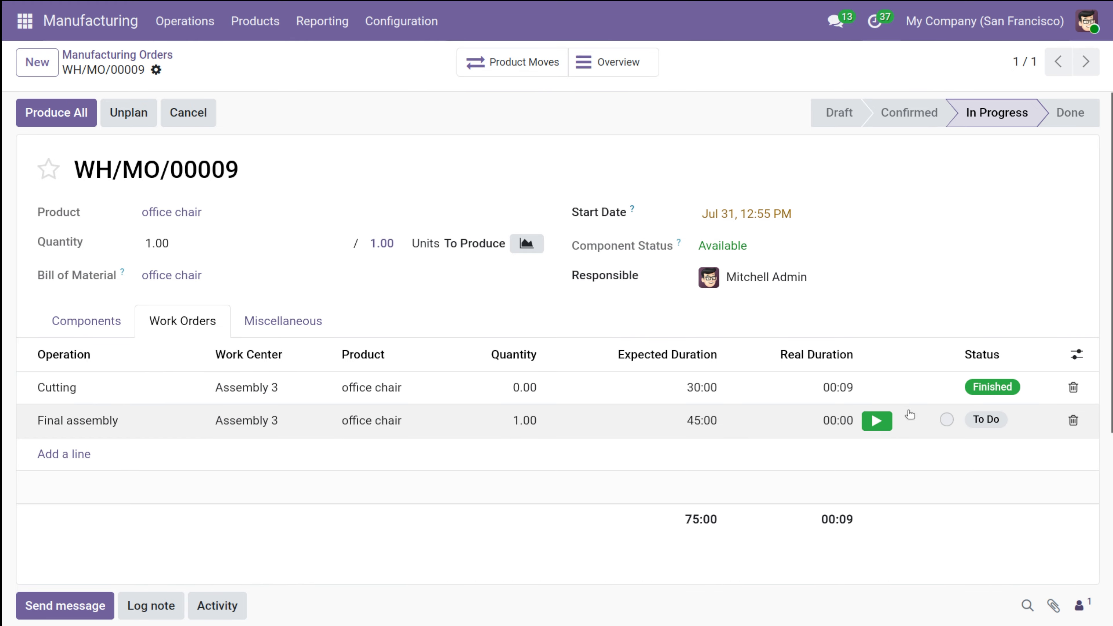
{"action": "left_click", "coordinate": [879, 422]}
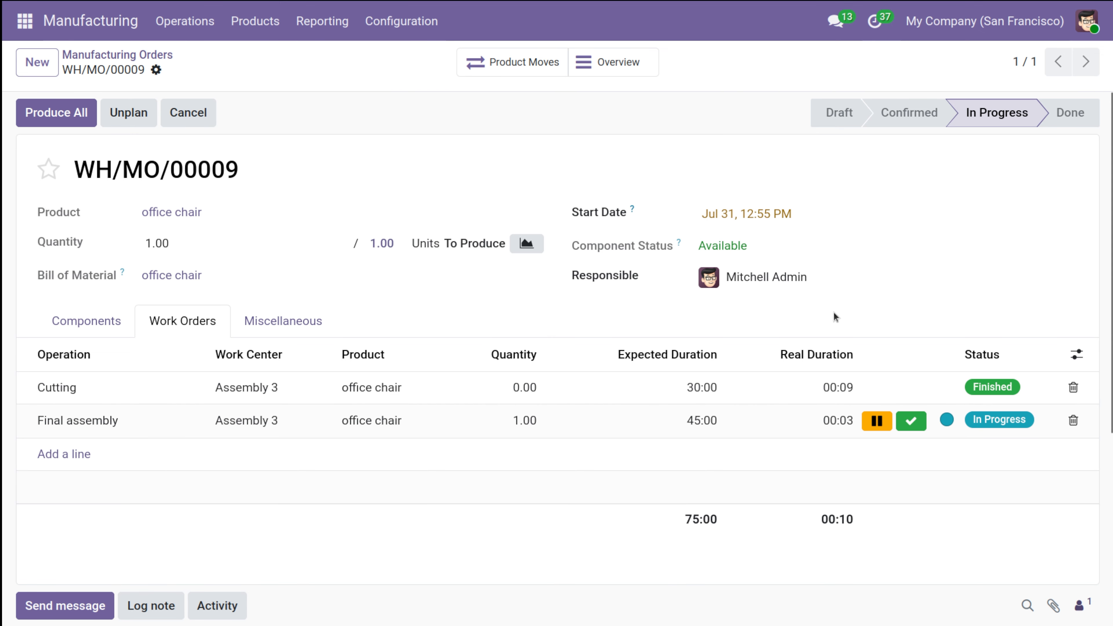
{"action": "left_click", "coordinate": [912, 421]}
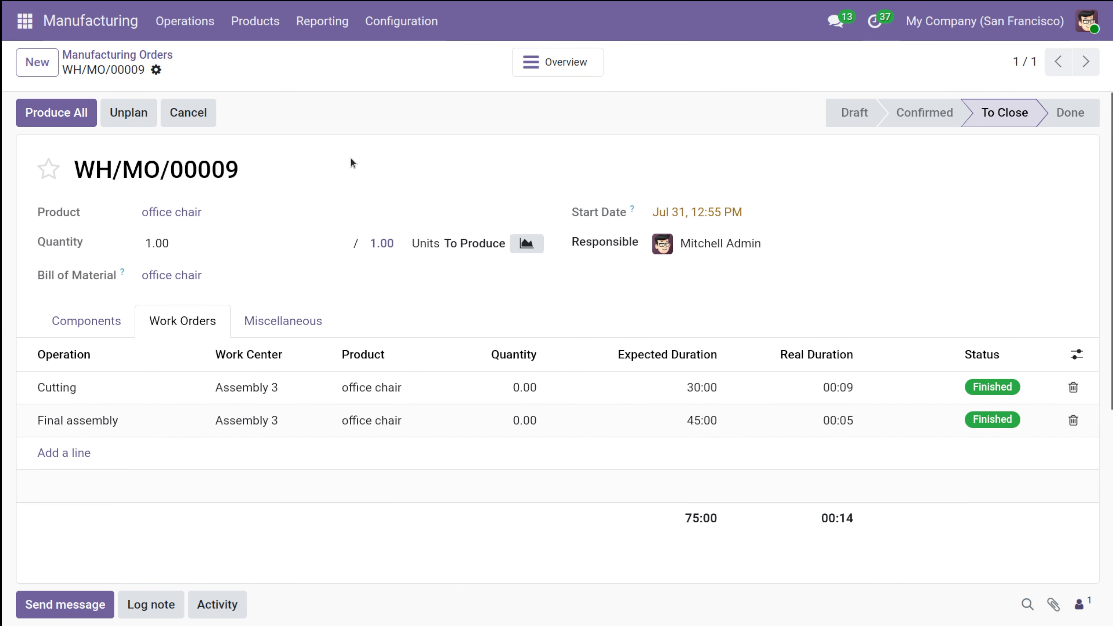
- Review the manufacturing order's component consumption and its overview of availability and costs, and return to the order
{"action": "left_click", "coordinate": [101, 307]}
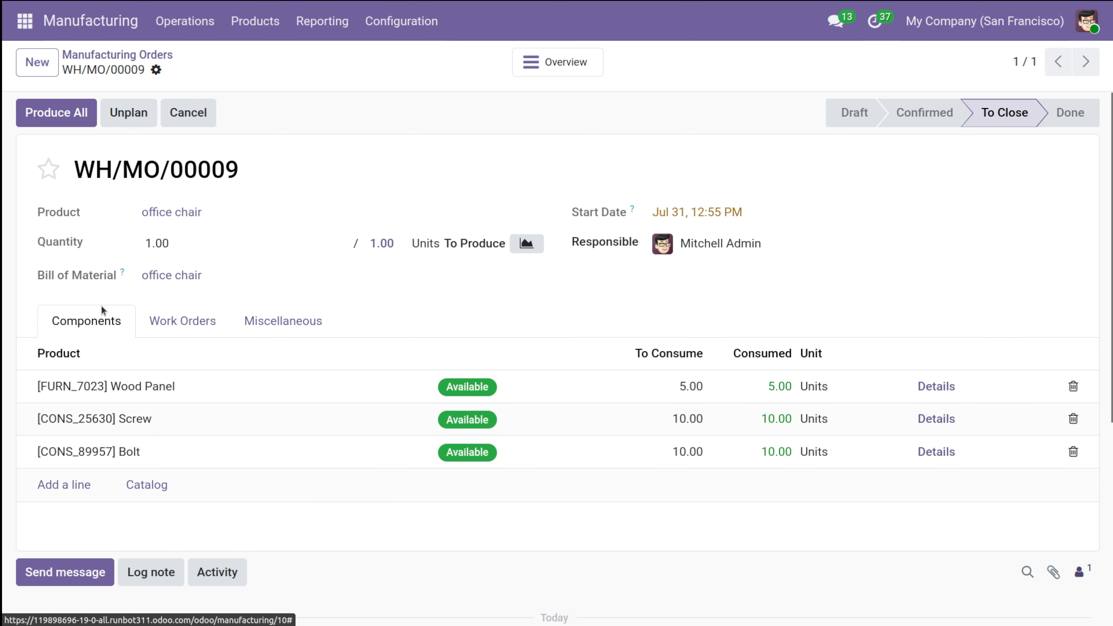
{"action": "left_click", "coordinate": [551, 52]}
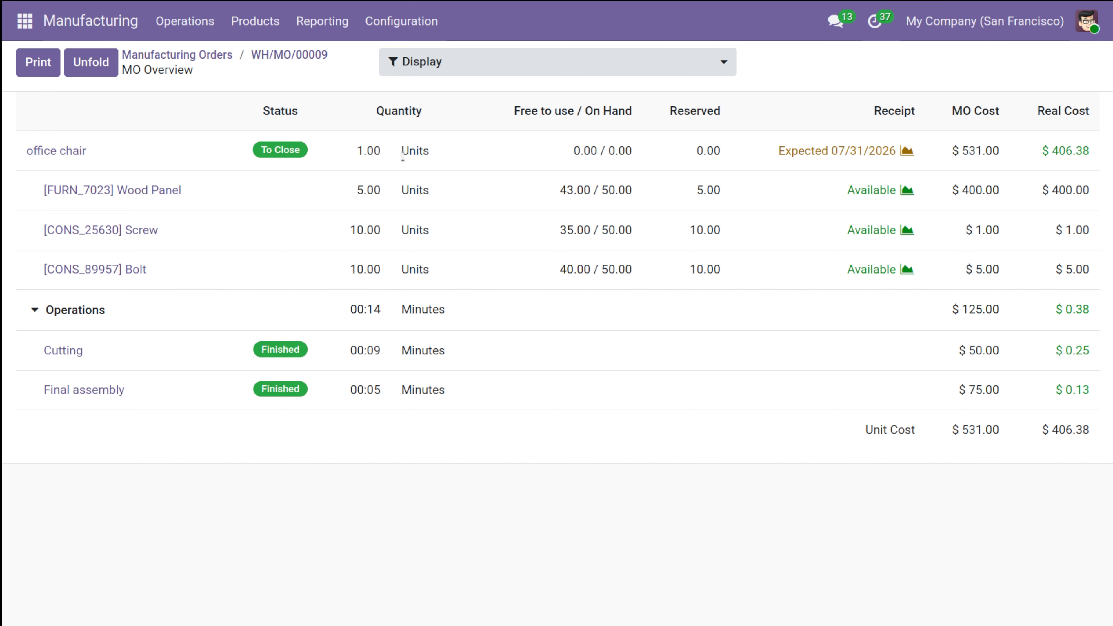
{"action": "left_click", "coordinate": [275, 55]}
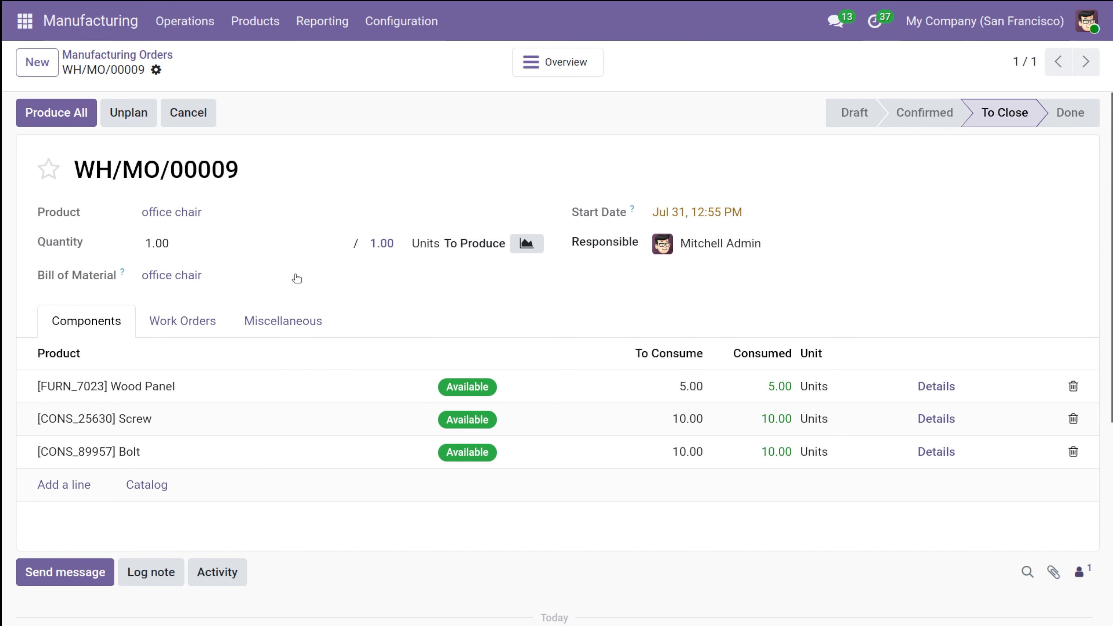
- Produce the full quantity of the manufacturing order to close it, and open its product moves
{"action": "left_click", "coordinate": [70, 105]}
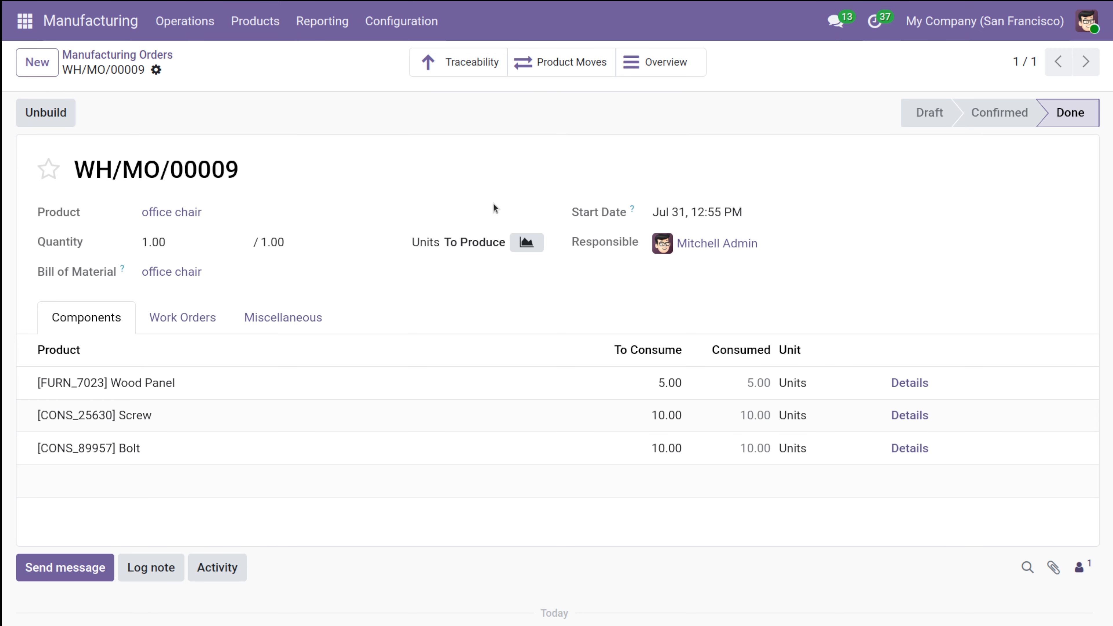
{"action": "left_click", "coordinate": [563, 64]}
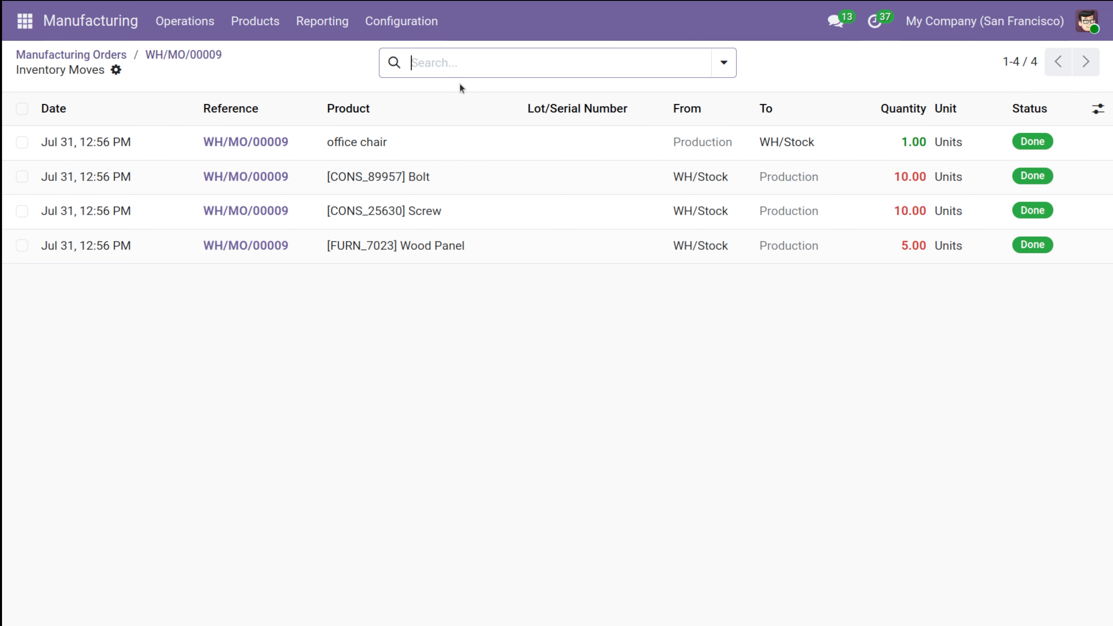
- Examine the completed manufacturing order's traceability report with the office chair line expanded to its components, and return to the order
{"action": "left_click", "coordinate": [187, 53]}
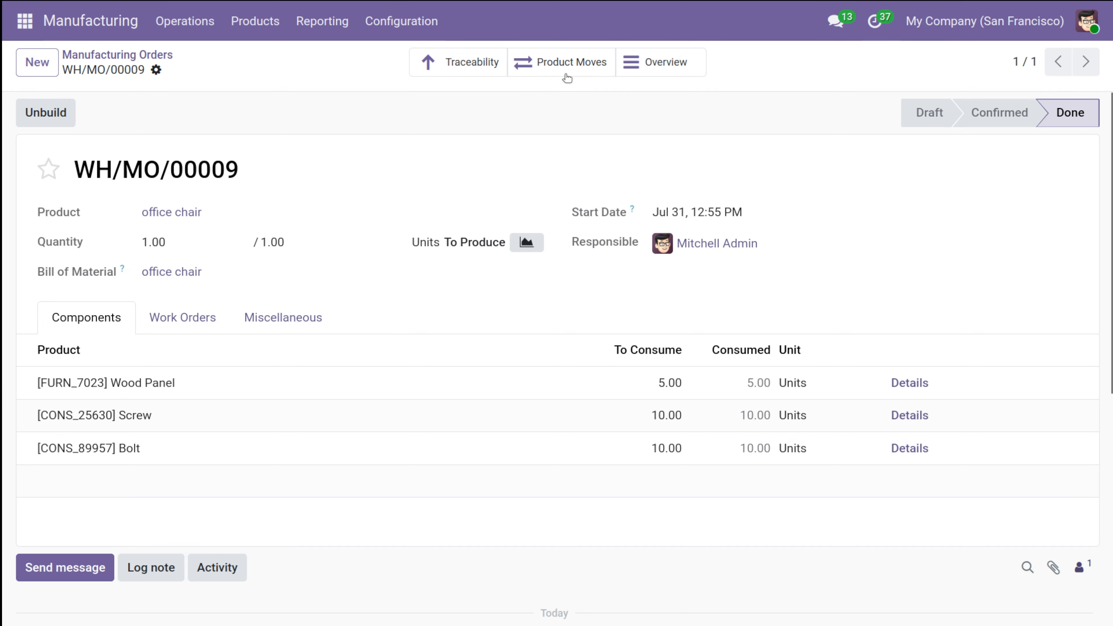
{"action": "left_click", "coordinate": [487, 57]}
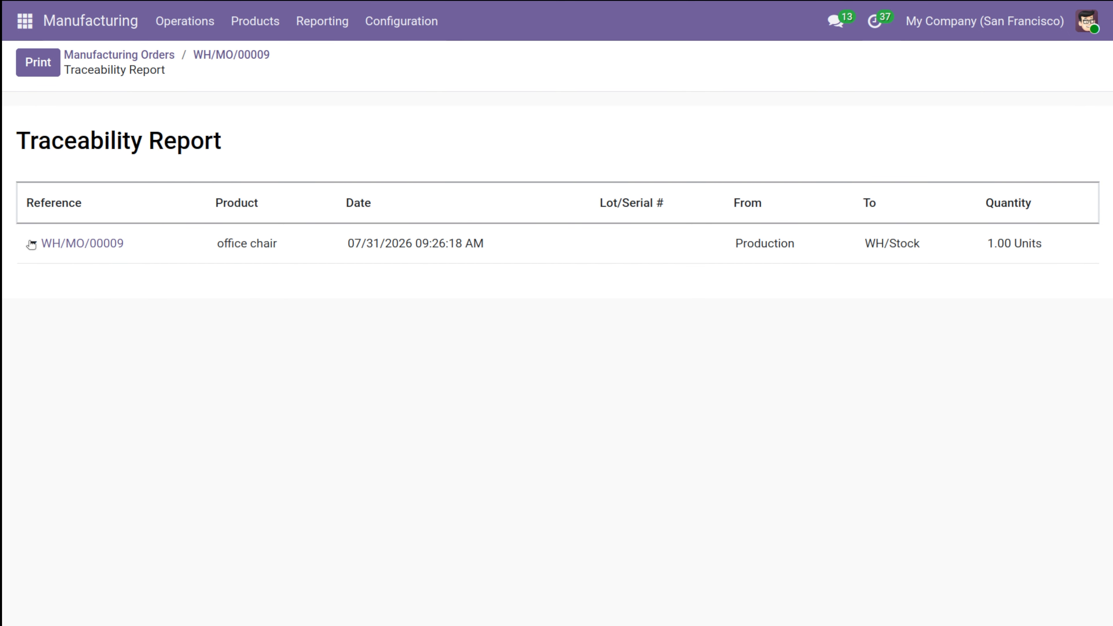
{"action": "left_click", "coordinate": [31, 244]}
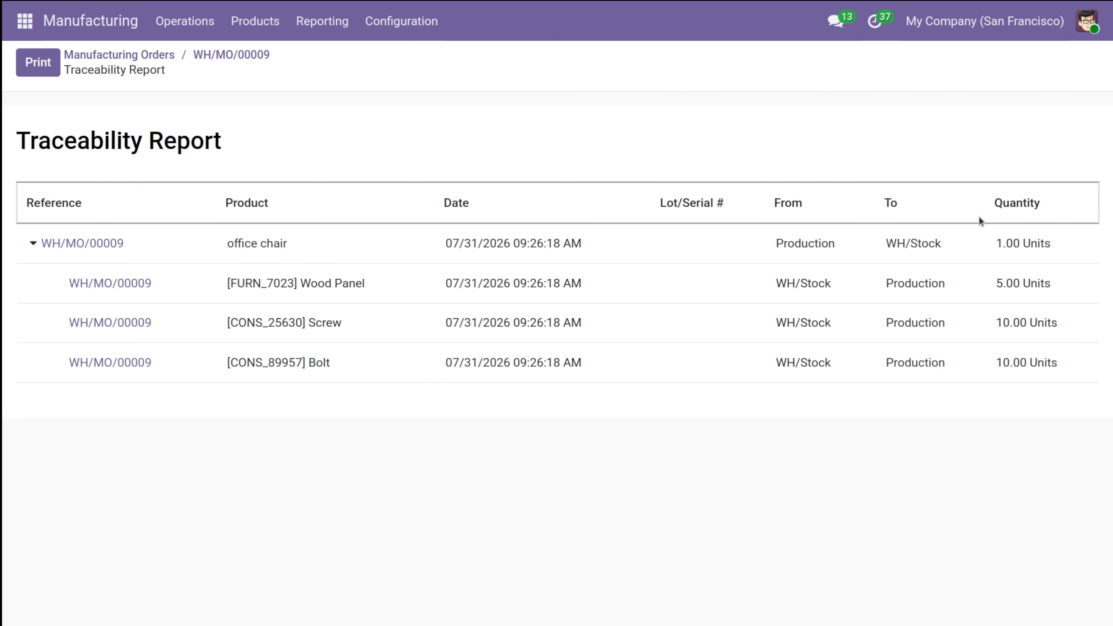
{"action": "left_click", "coordinate": [220, 56]}
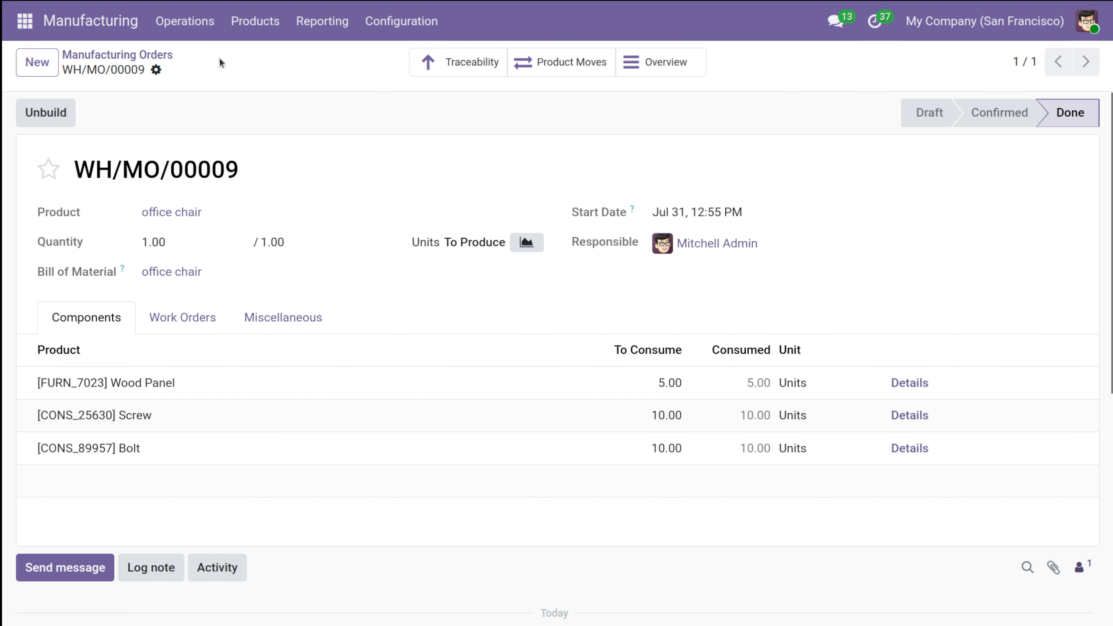
- Review the completed order's overview of component and operation costs, and check its work orders' expected and real durations
{"action": "left_click", "coordinate": [634, 68]}
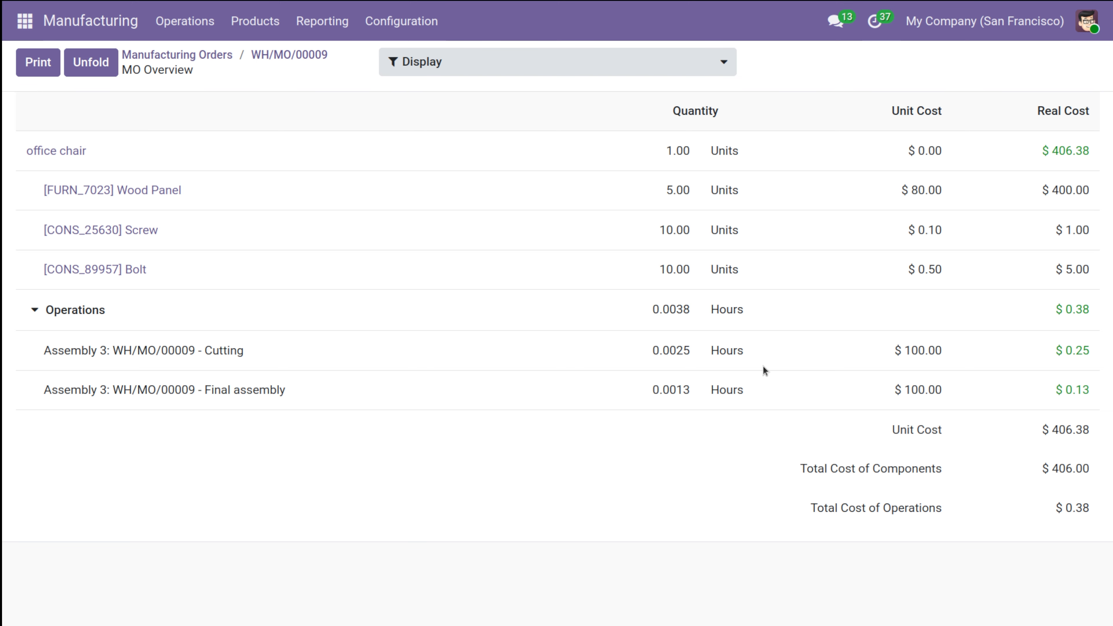
{"action": "left_click", "coordinate": [296, 58]}
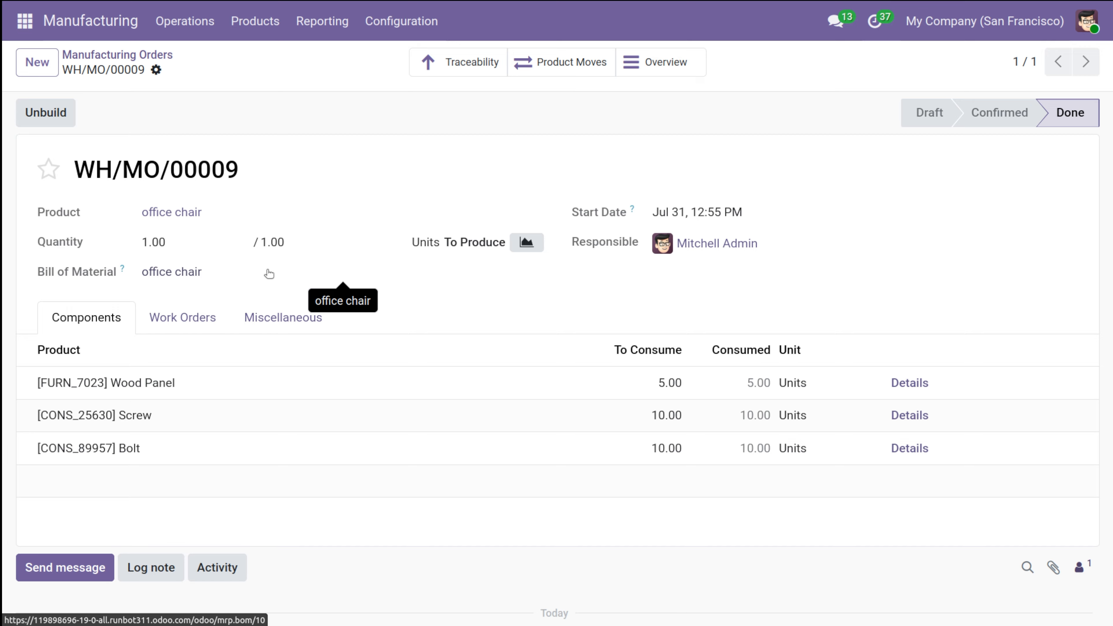
{"action": "left_click", "coordinate": [156, 330]}
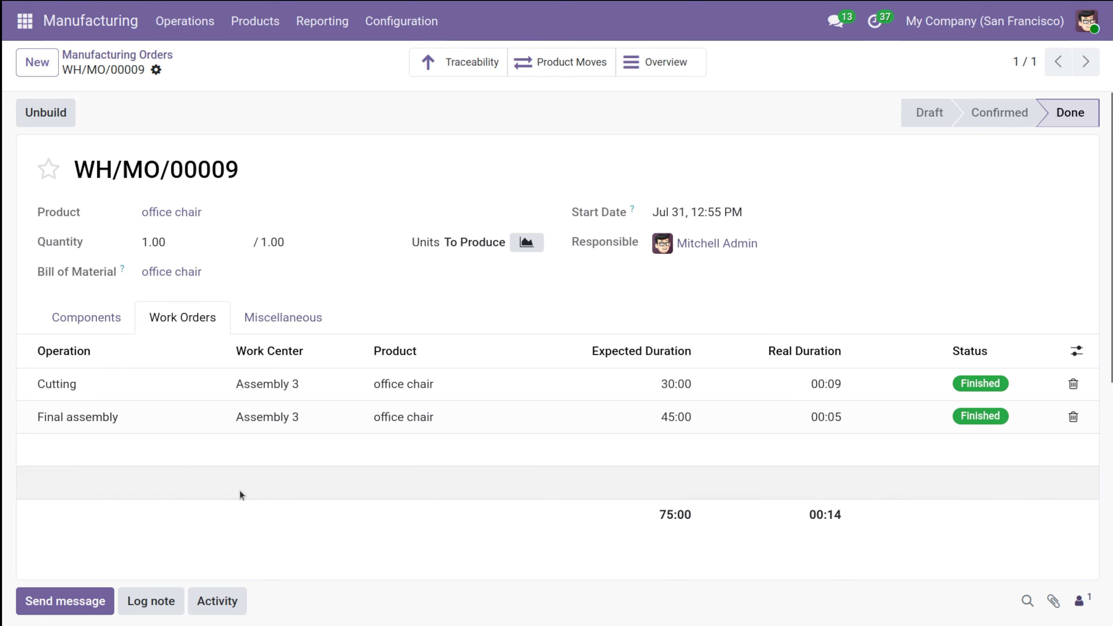